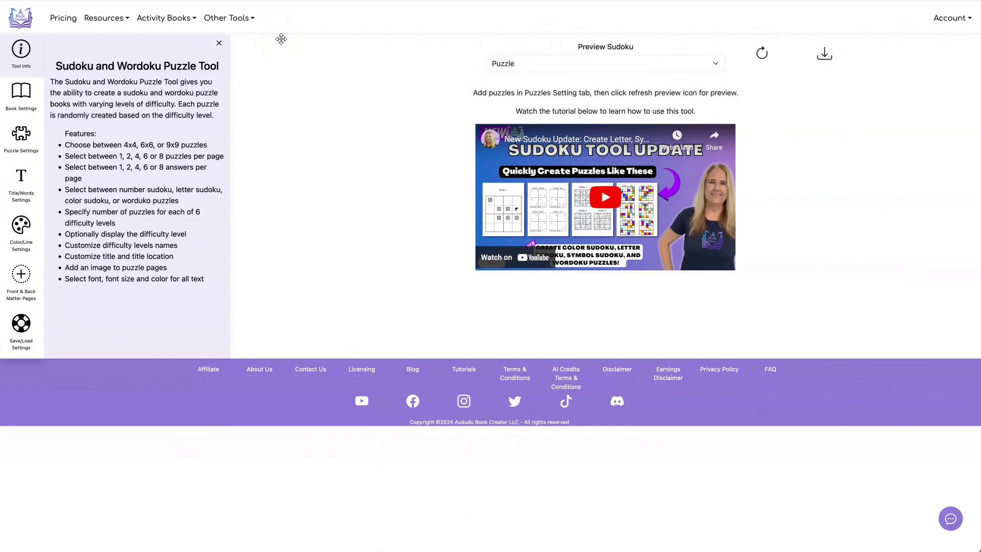
Step: Launch the Sudoku and Wordoku Puzzle Tool to see its Tool Info feature overview
click(20, 50)
Step: Enable the Kindle Scribe layout with INDEX, SOLUTION and BACK links in Book Settings
click(19, 91)
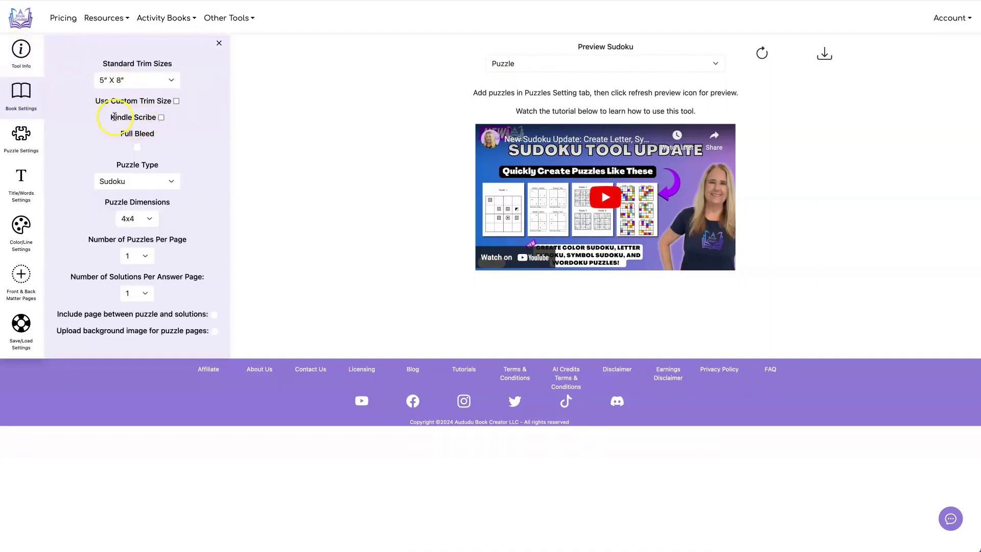
drag(112, 117, 148, 117)
click(161, 117)
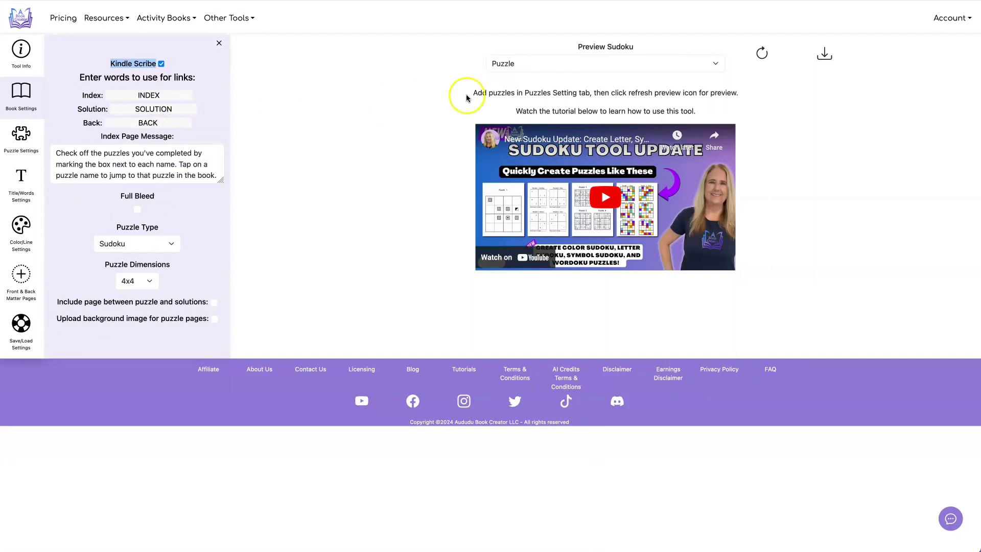
Step: Refresh the preview and check both the Answer and Puzzle pages
click(762, 49)
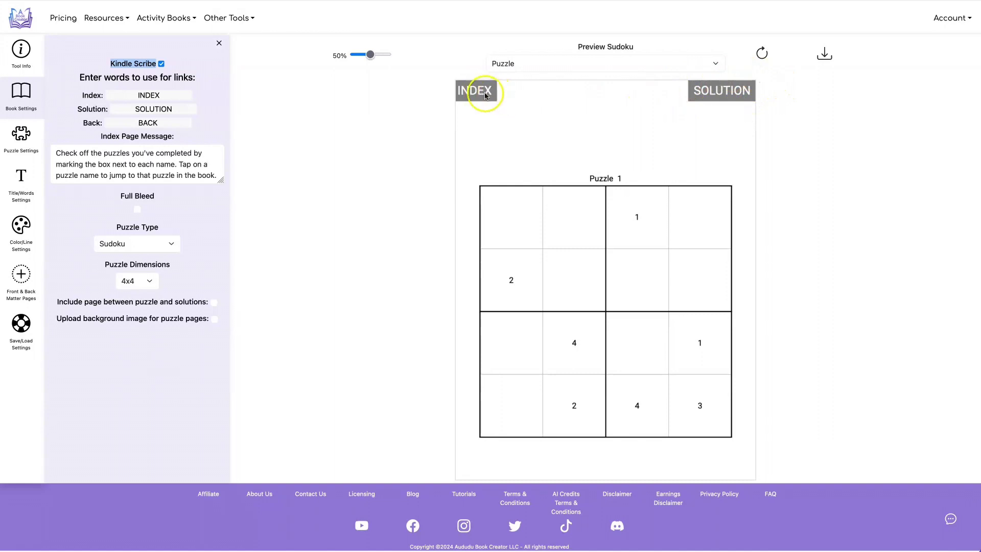
click(641, 62)
click(641, 72)
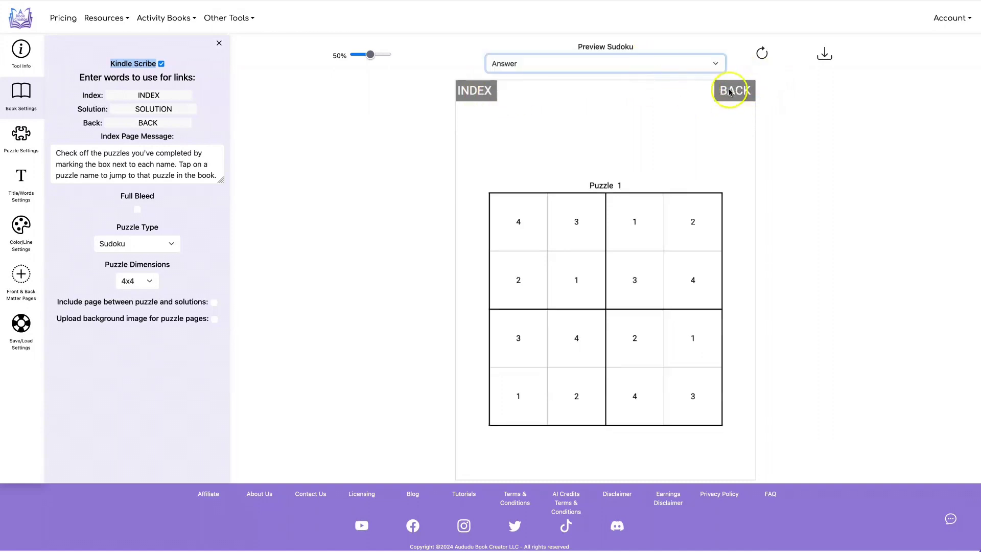
click(569, 64)
click(571, 47)
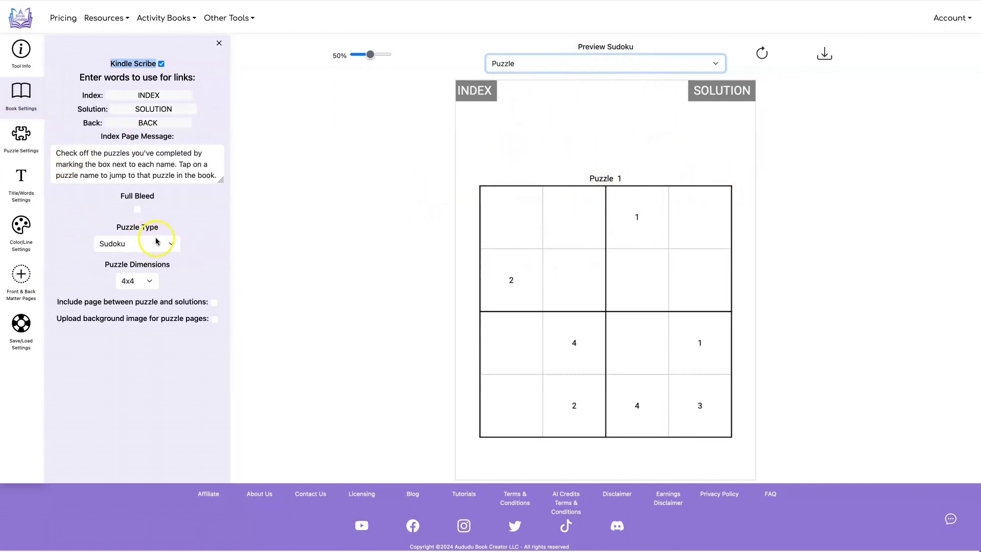
Step: Set Puzzle Dimensions to 9x9
click(143, 281)
click(147, 303)
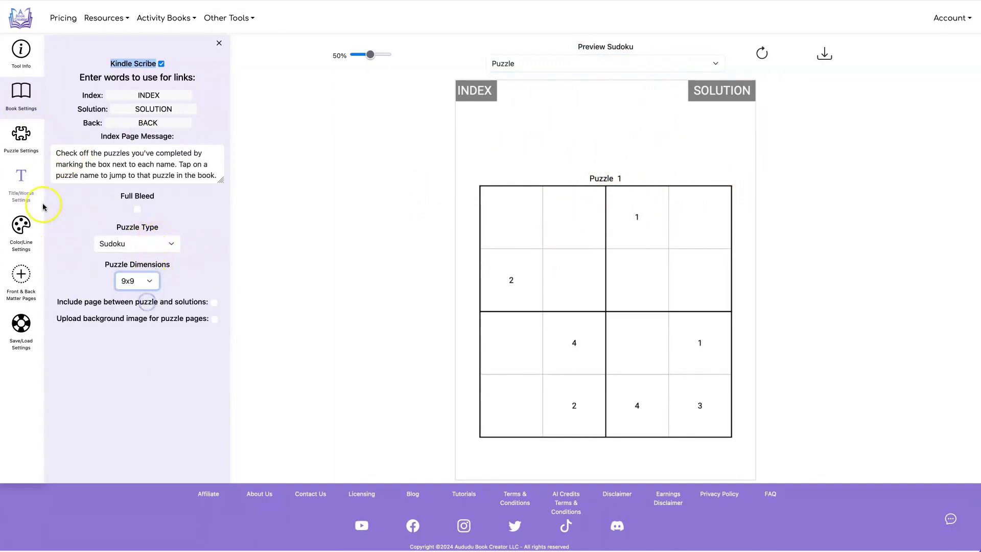
click(21, 136)
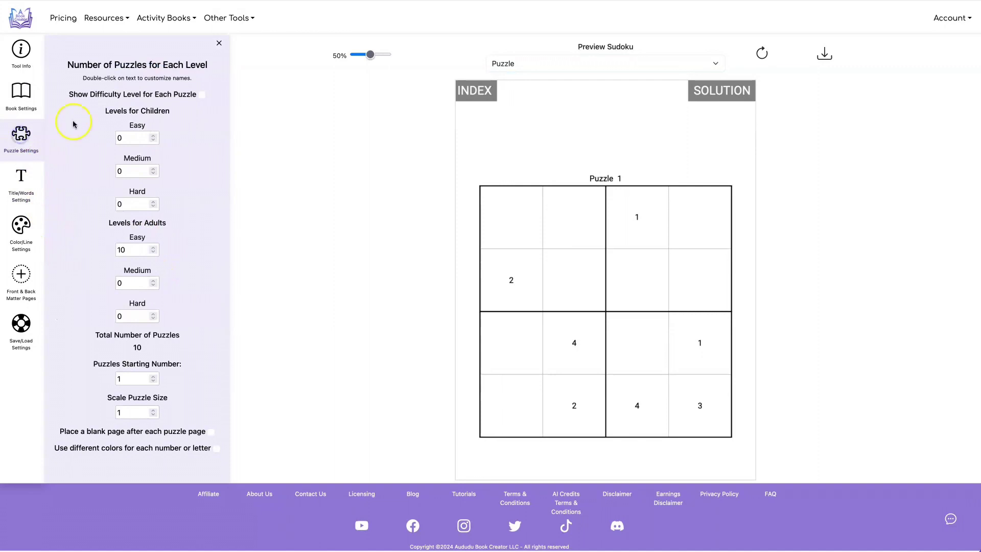
Step: Set the adults' Easy puzzle count to 0 and Hard count to 100
click(121, 250)
key(BackSpace)
click(119, 317)
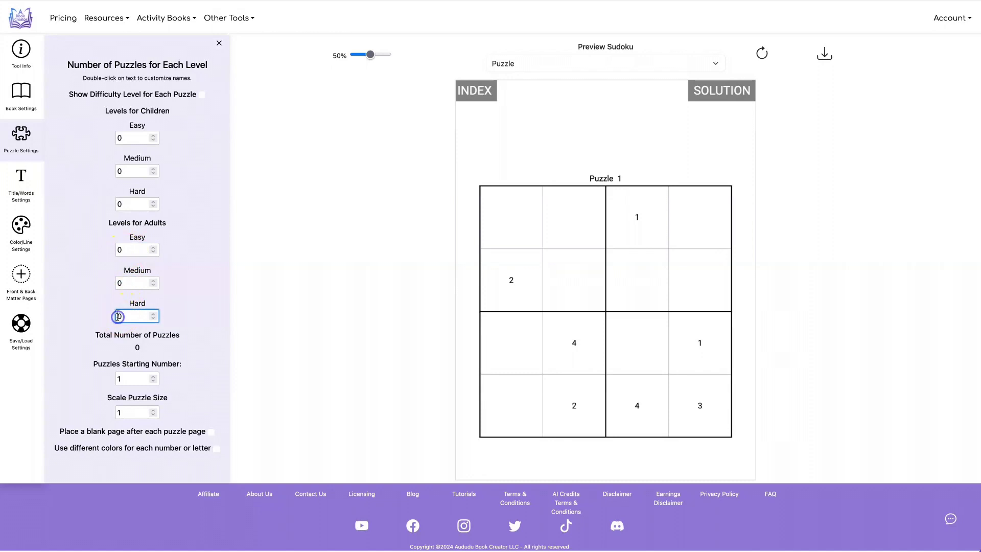
text(100)
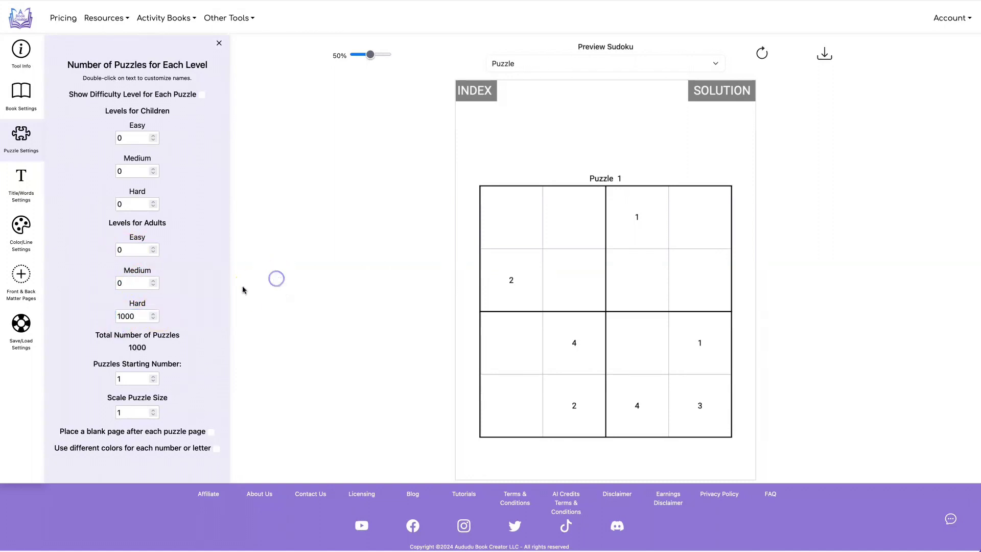
click(201, 301)
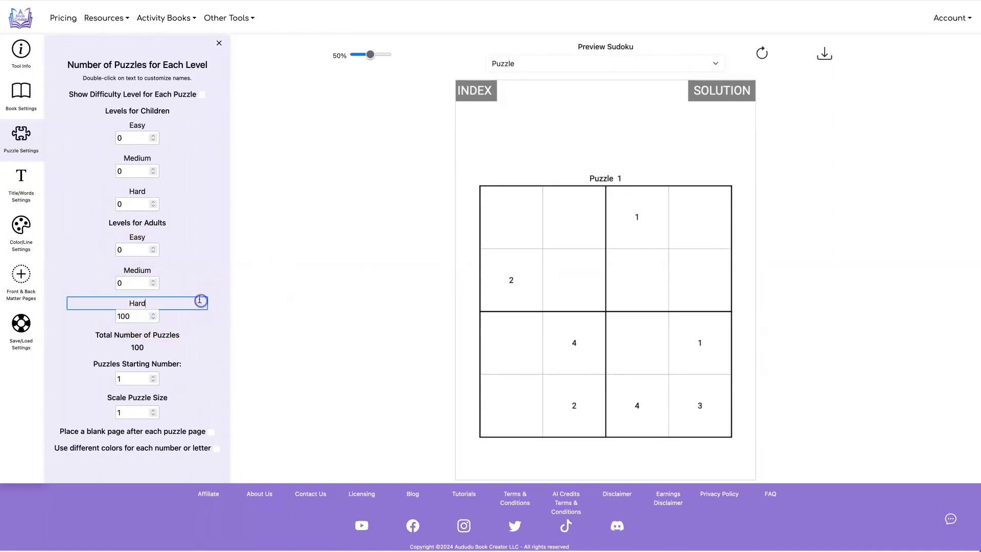
click(302, 320)
Step: Set the puzzle title font size to 24 and puzzle-to-title spacing to 0.5
click(19, 175)
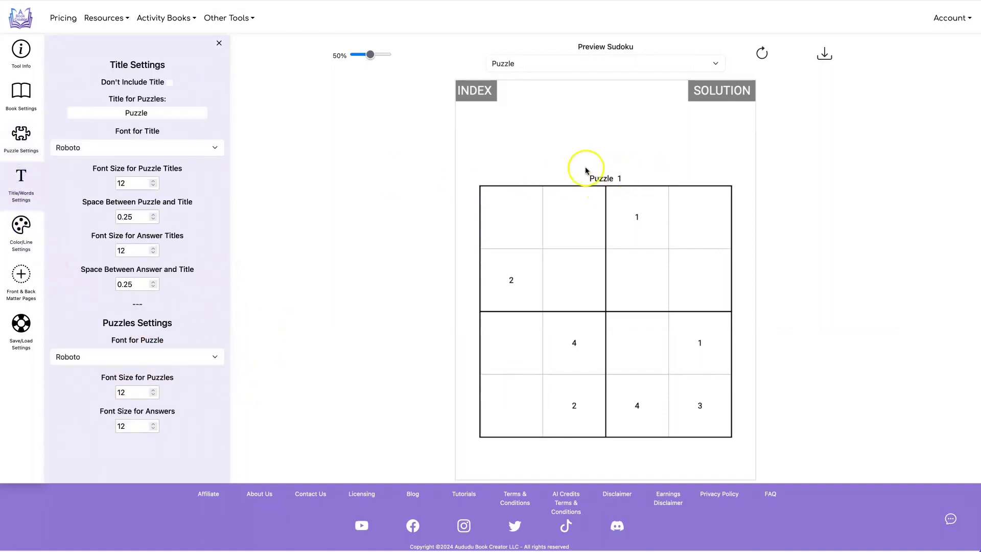
drag(135, 185, 110, 185)
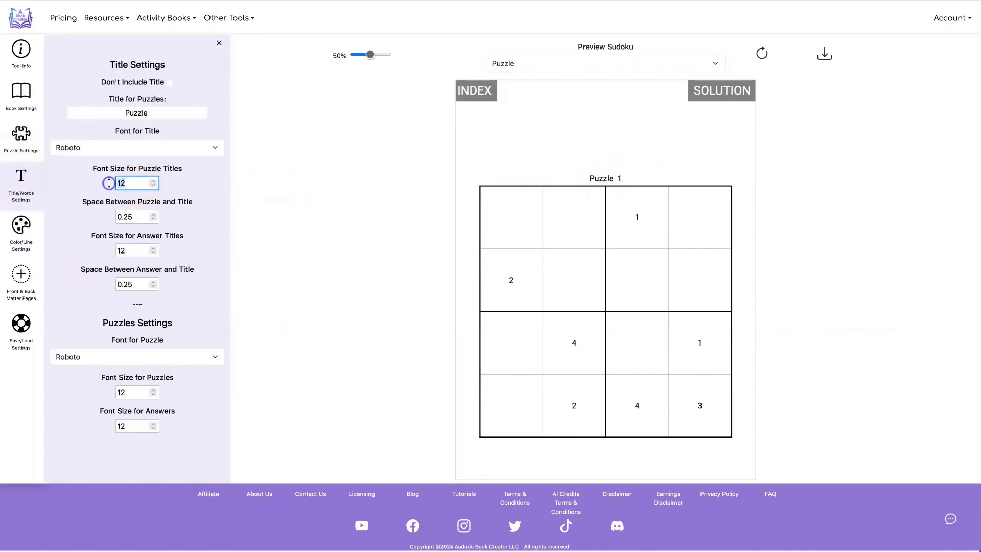
double_click(128, 216)
text(0.5)
click(193, 218)
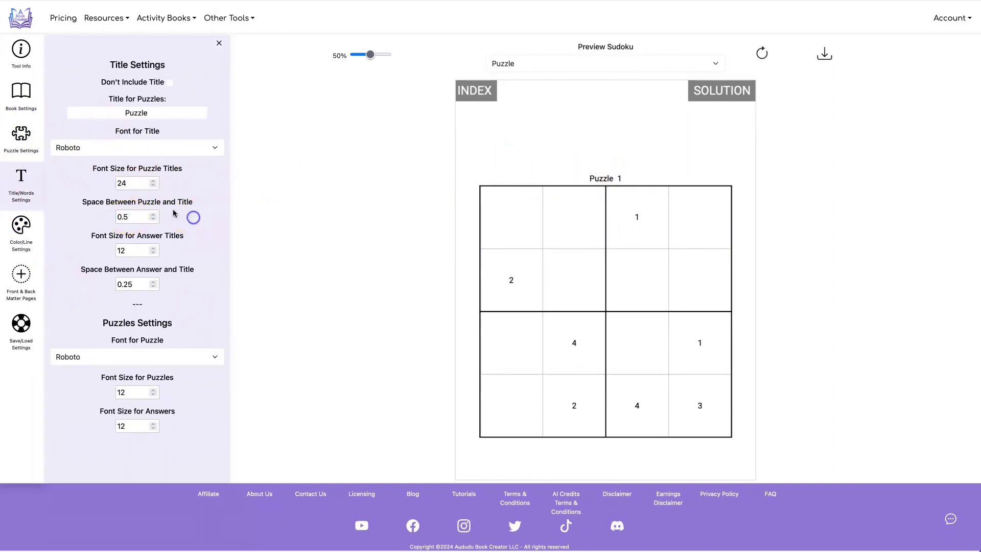
drag(85, 202, 194, 206)
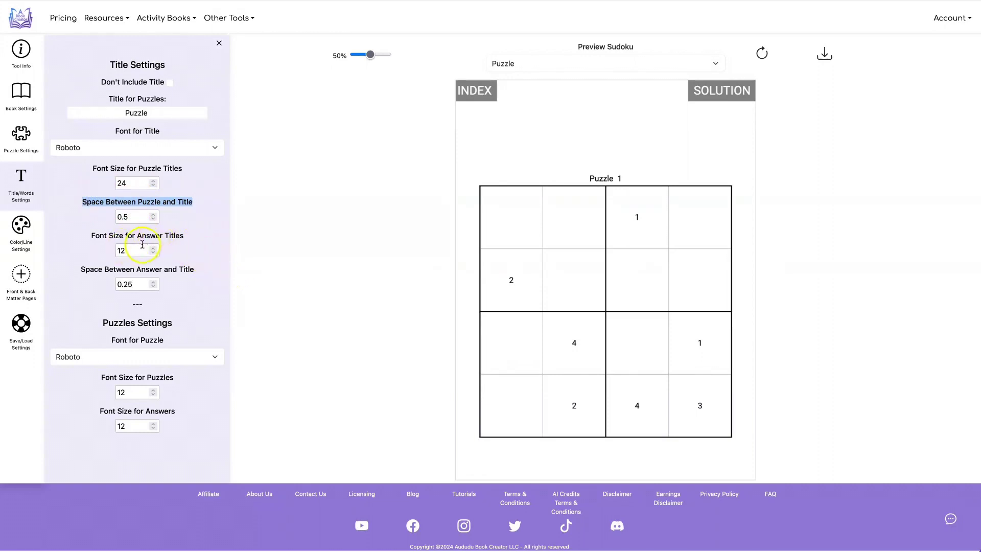
Step: Set the answer title font size to 24 and answer-to-title spacing to 0.5
drag(137, 250, 109, 250)
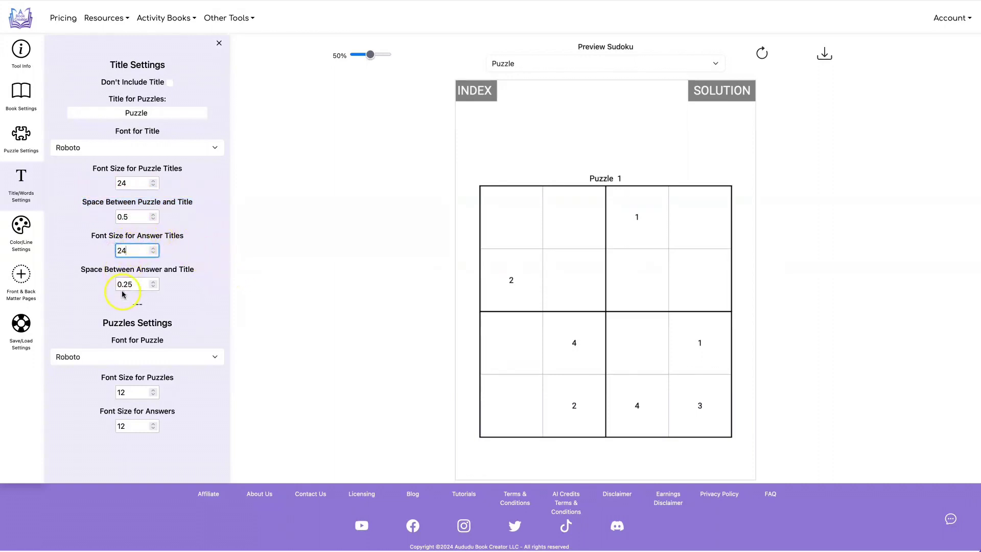
double_click(126, 284)
text(0.5)
click(262, 267)
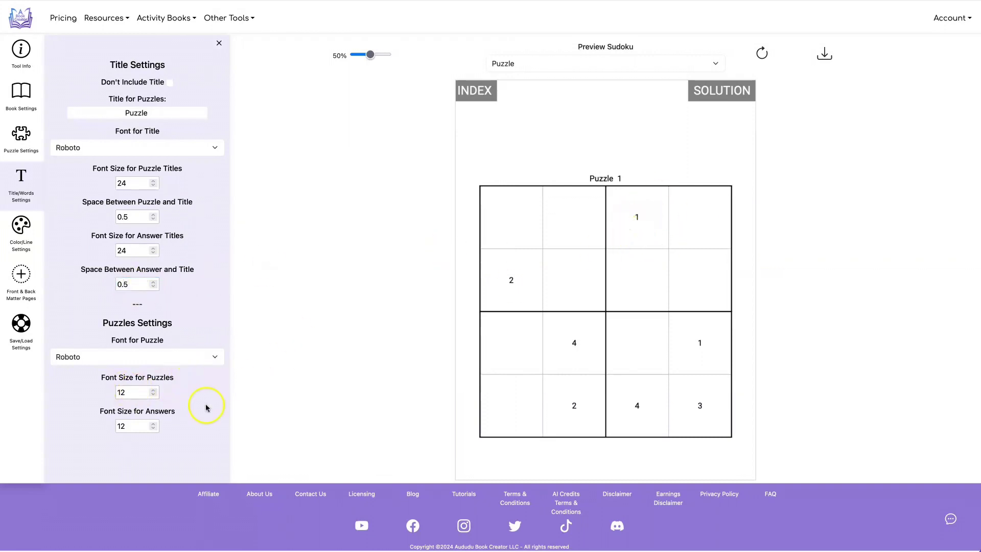
Step: Set puzzle and answer number font sizes to 18 and refresh the preview
drag(144, 392, 101, 392)
text(18)
drag(138, 426, 109, 425)
text(18)
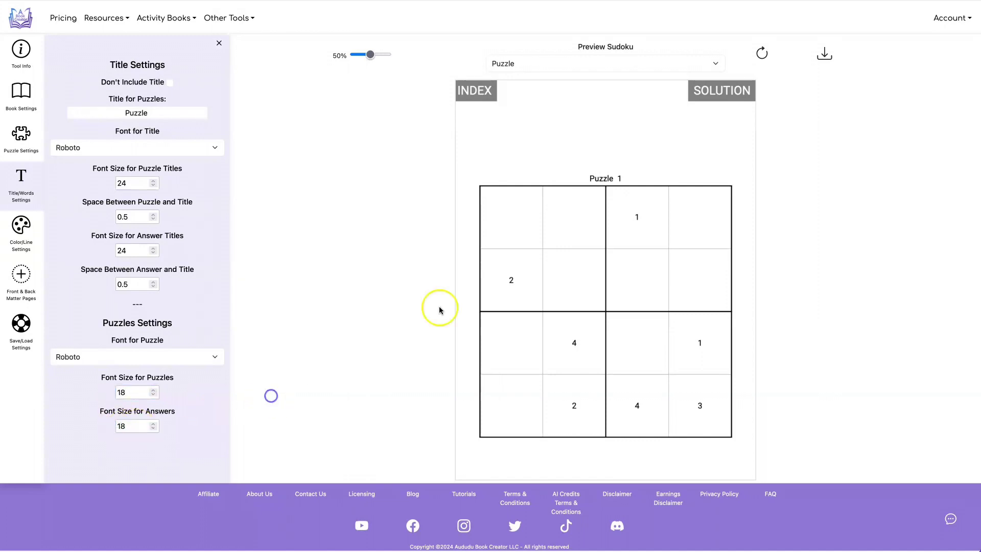
click(761, 52)
Step: Check the Answer and Puzzle preview pages
click(672, 63)
click(672, 72)
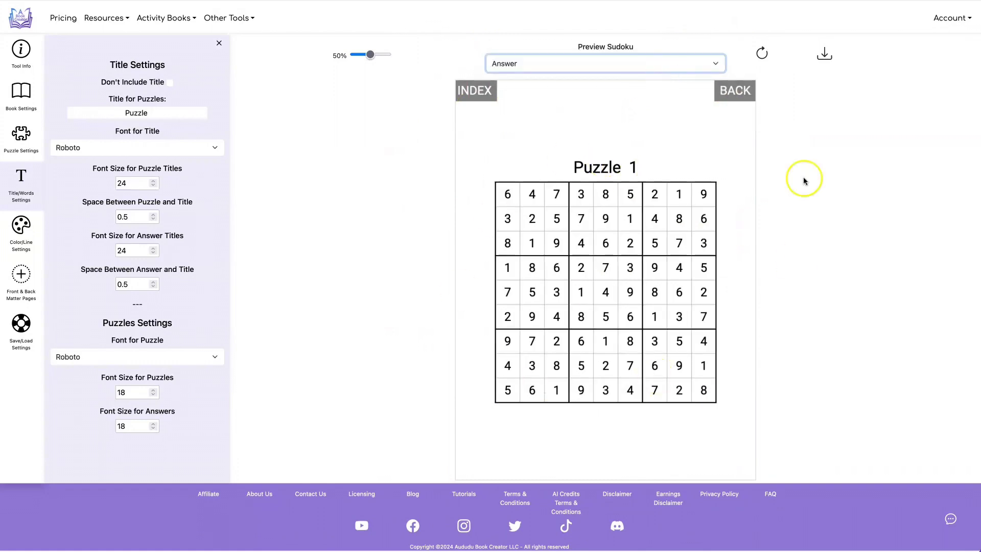
click(645, 63)
click(644, 50)
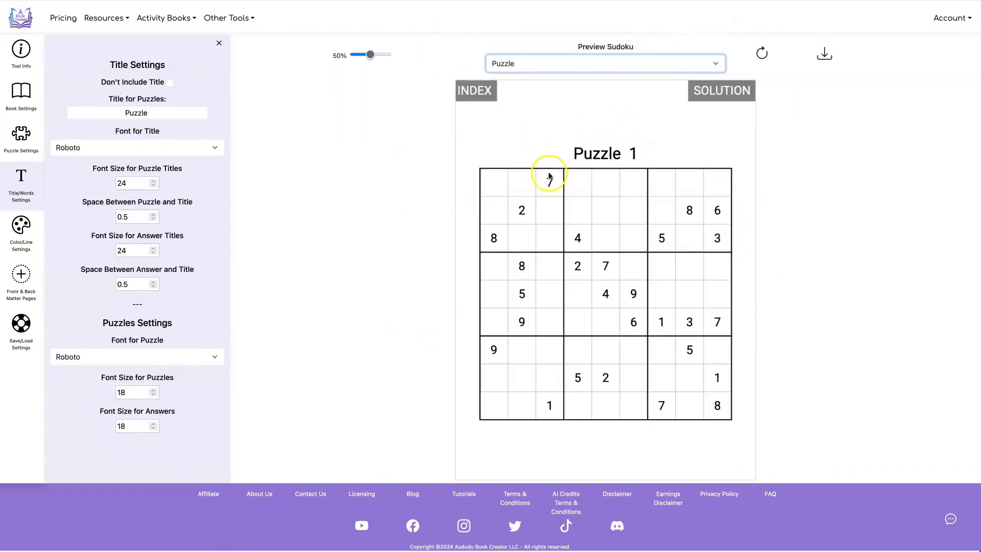
Step: Set Space Between Puzzle and Title to 1 and preview the answer page
click(76, 209)
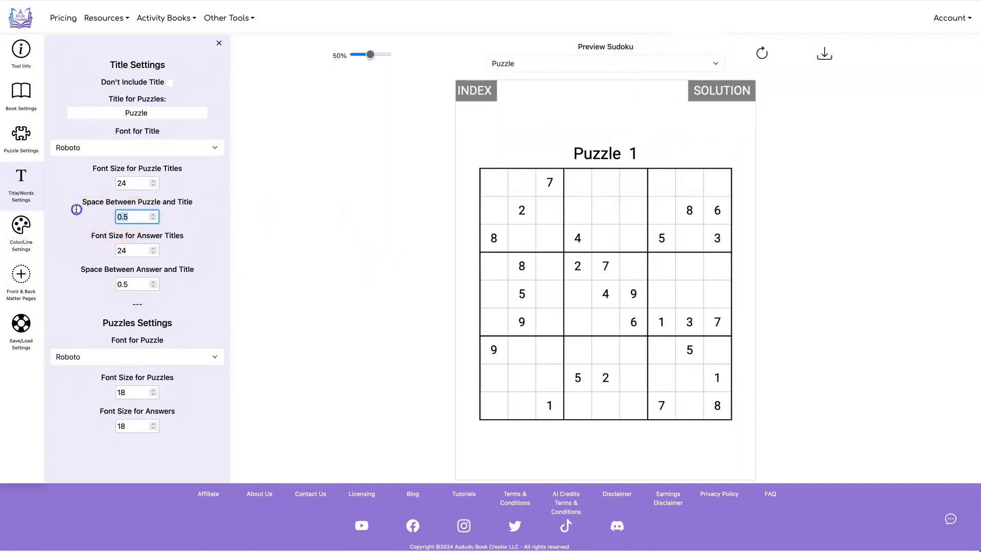
text(1)
click(308, 192)
click(657, 63)
click(661, 71)
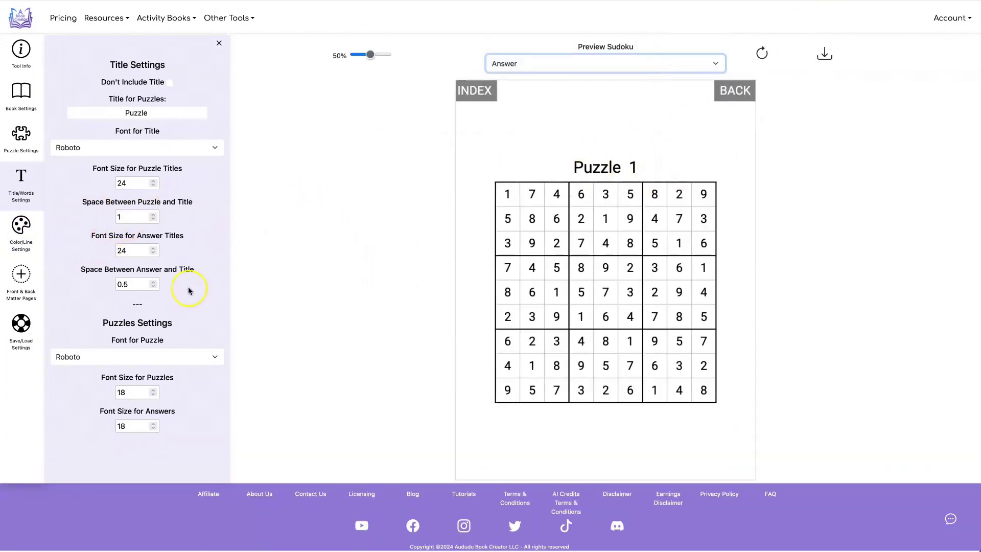
Step: Set answer-to-title spacing to 1, refresh, then download and open the PDF book
drag(135, 282, 112, 281)
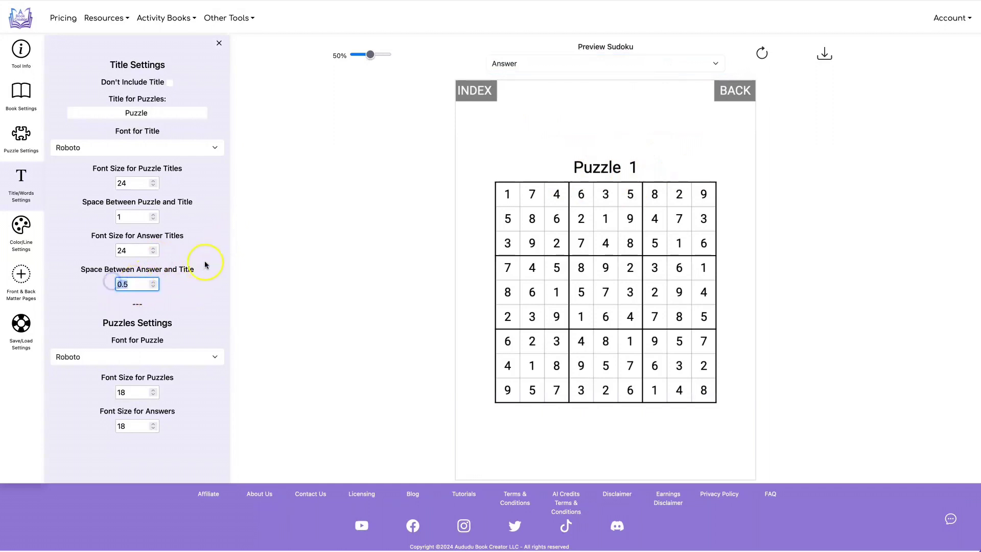
text(1)
click(294, 231)
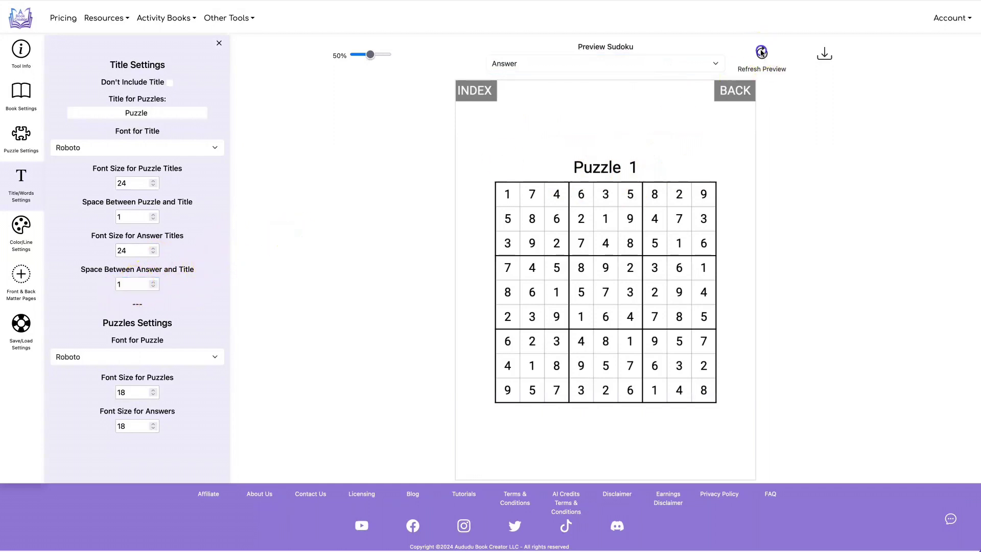
click(761, 53)
click(689, 63)
click(686, 49)
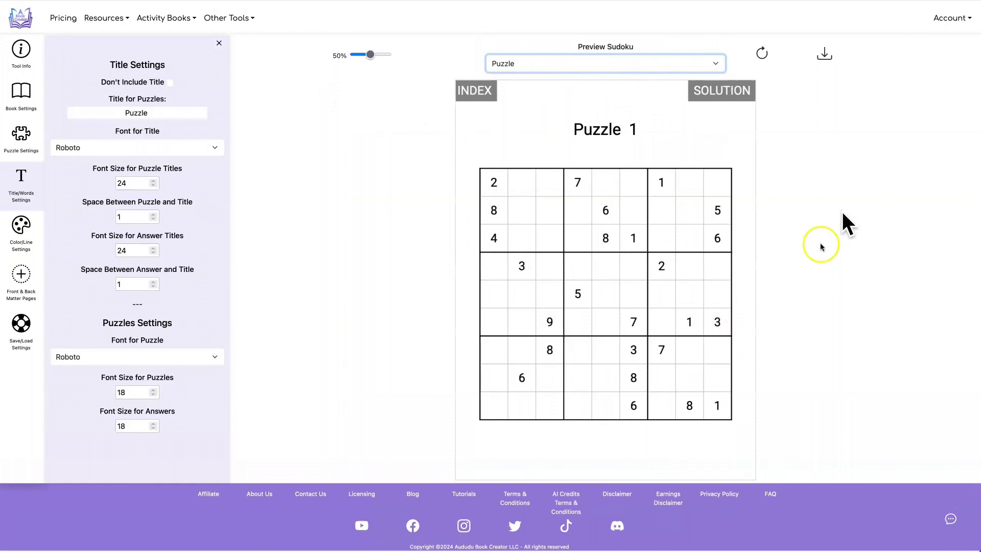
click(824, 55)
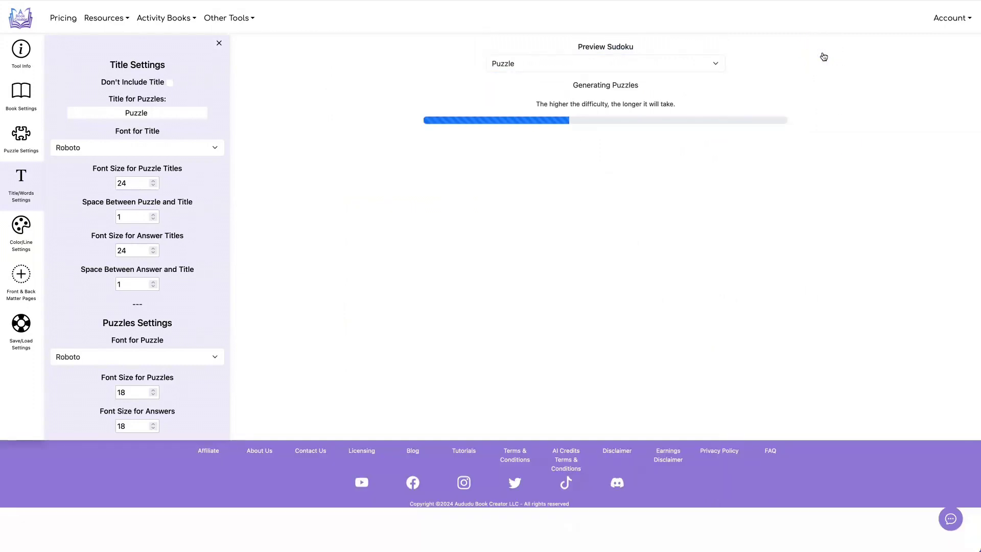
click(335, 58)
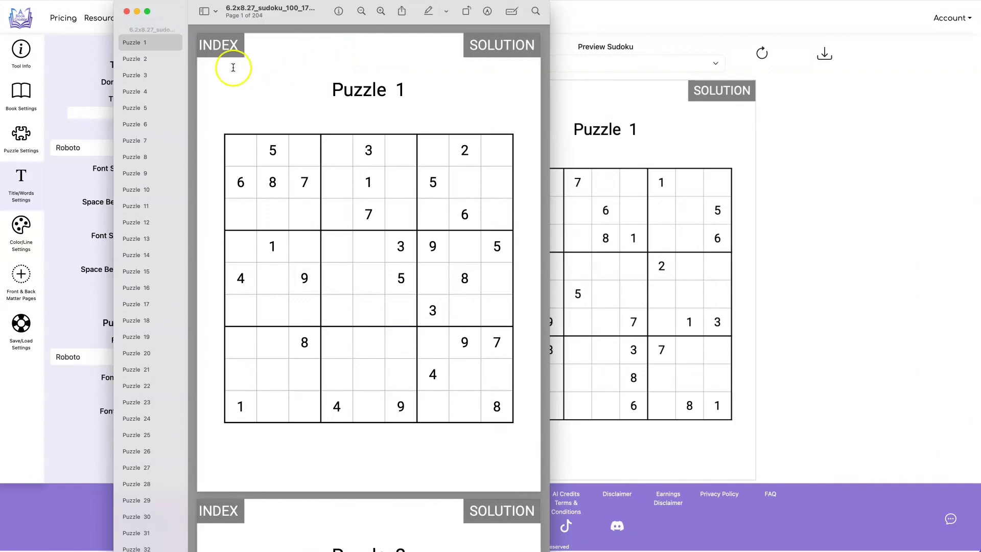
Step: Go from the INDEX page to Puzzle 20, its solution page, and back
click(218, 50)
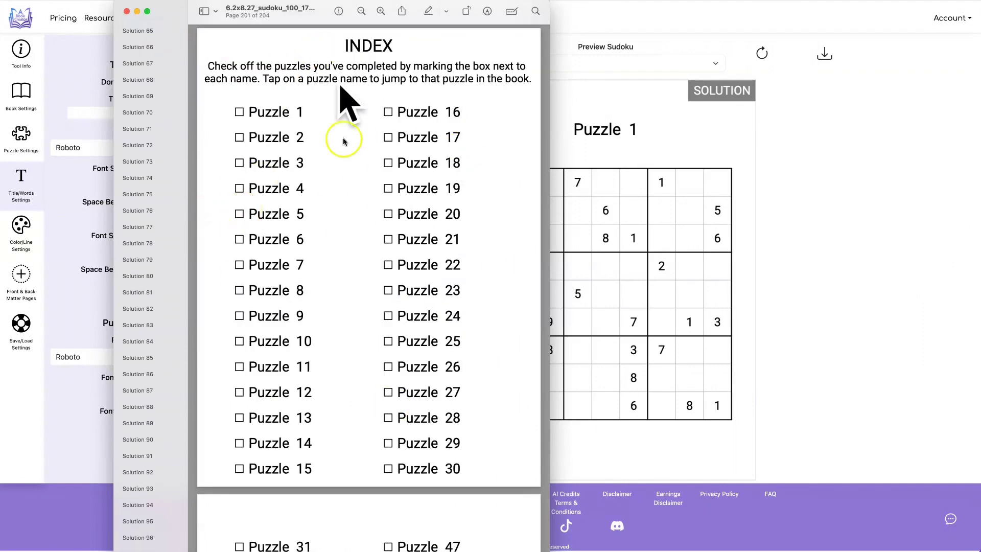
click(428, 213)
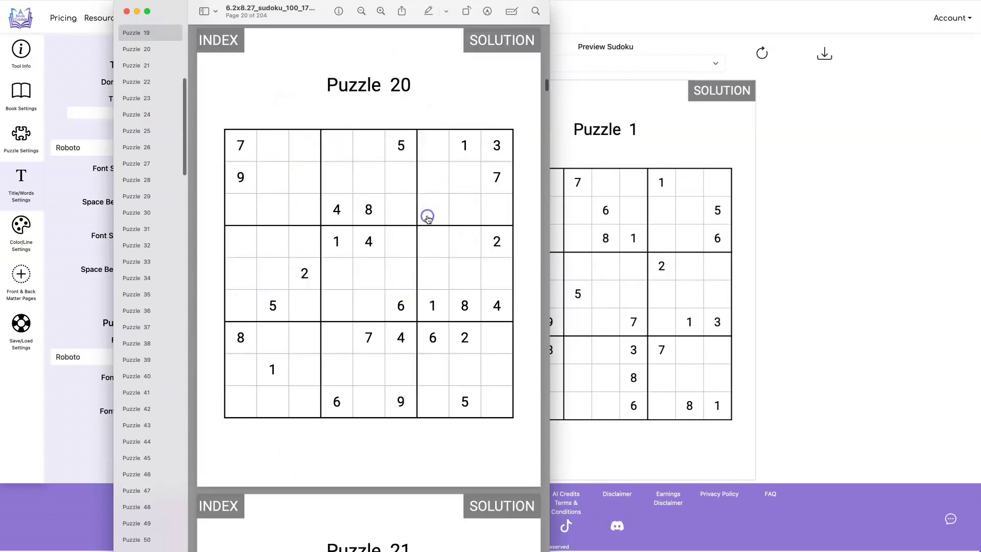
click(500, 42)
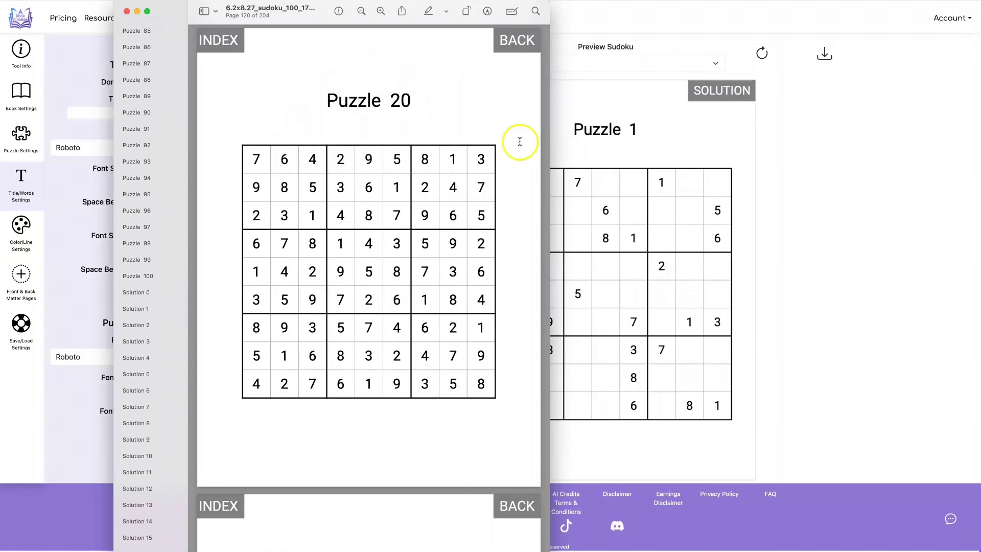
click(515, 42)
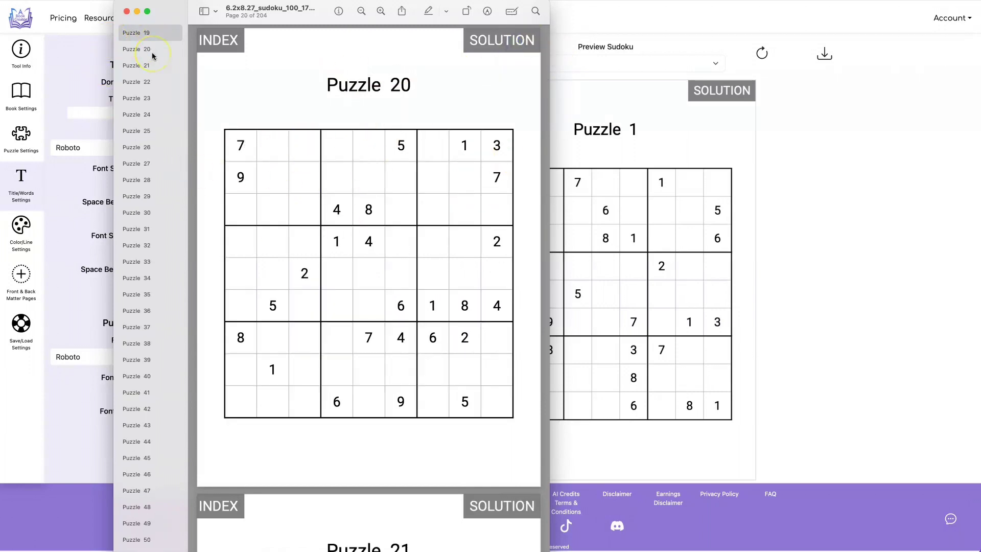
scroll(152, 56, up, 3)
scroll(152, 56, down, 10)
scroll(152, 56, down, 5)
scroll(151, 61, up, 15)
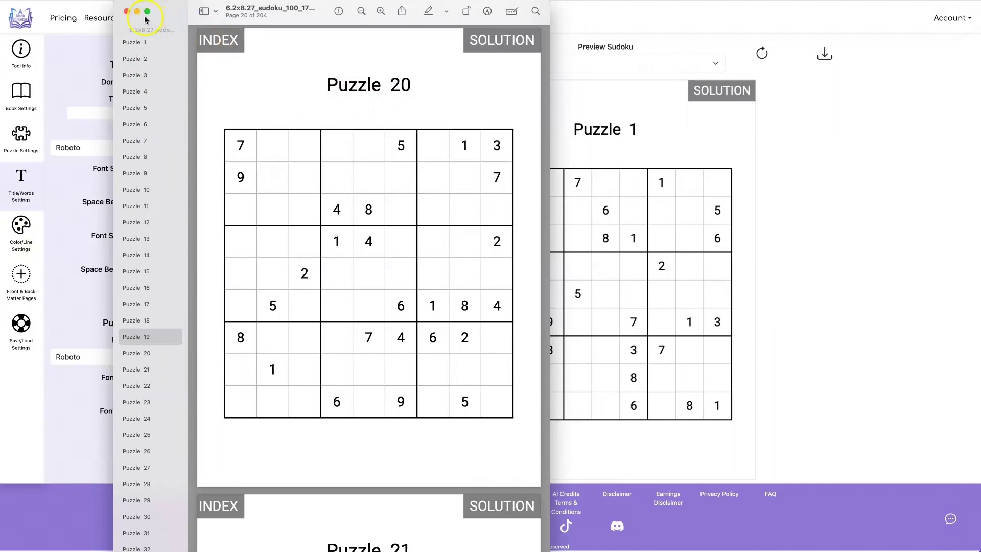
Step: Close the PDF and bring up the Save/Load Settings panel
click(127, 11)
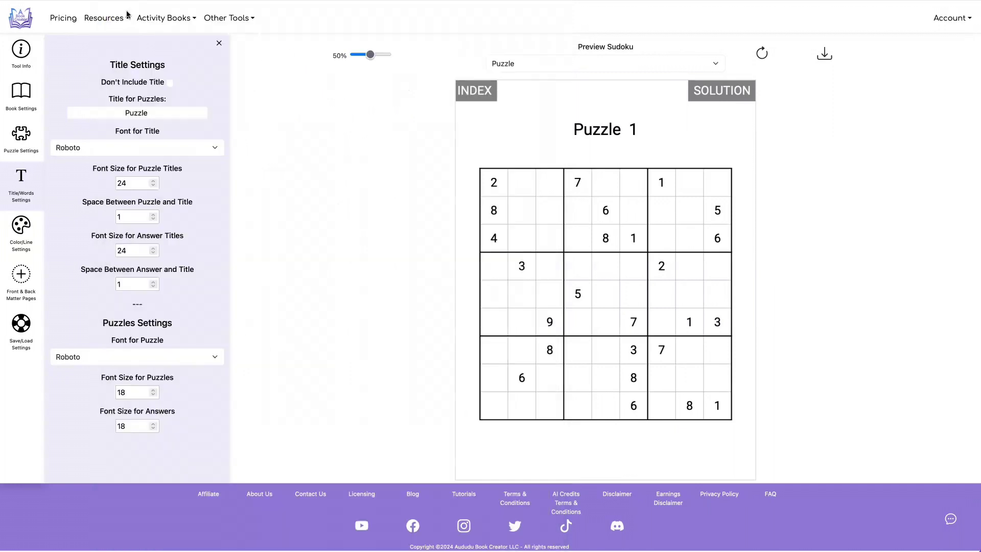
click(23, 327)
click(21, 331)
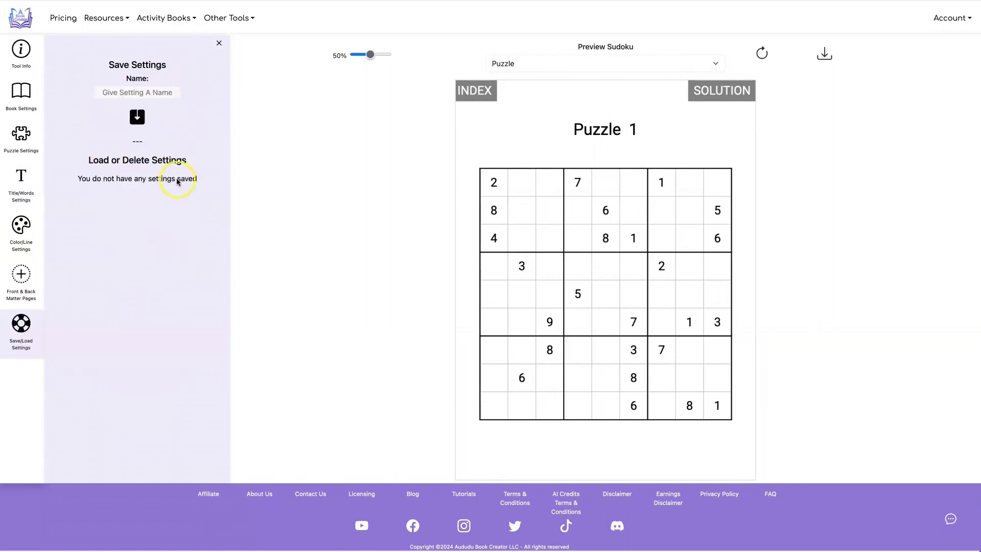
Step: Save the current settings under the name 'Kindle Scribe'
click(160, 90)
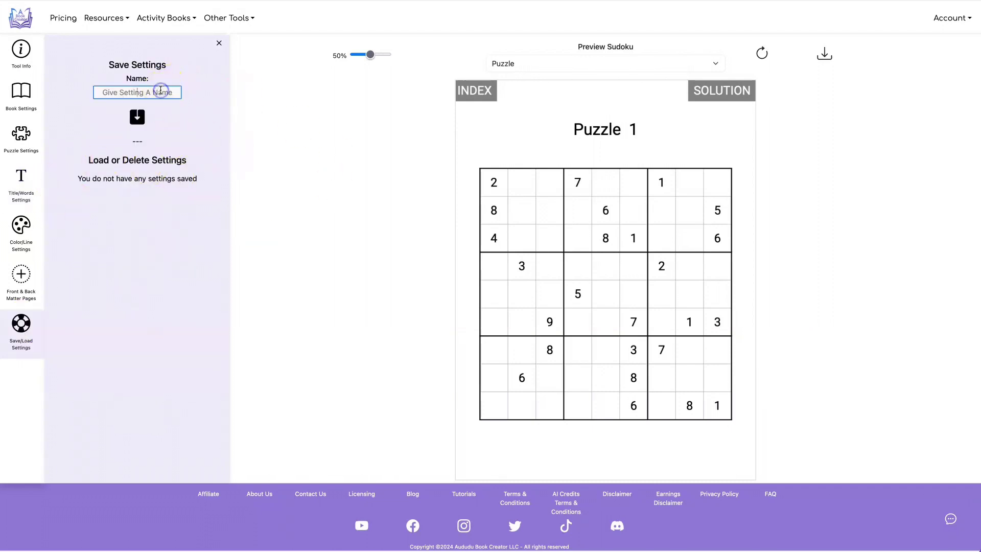
text(Kindle)
text(Scribe)
key(Return)
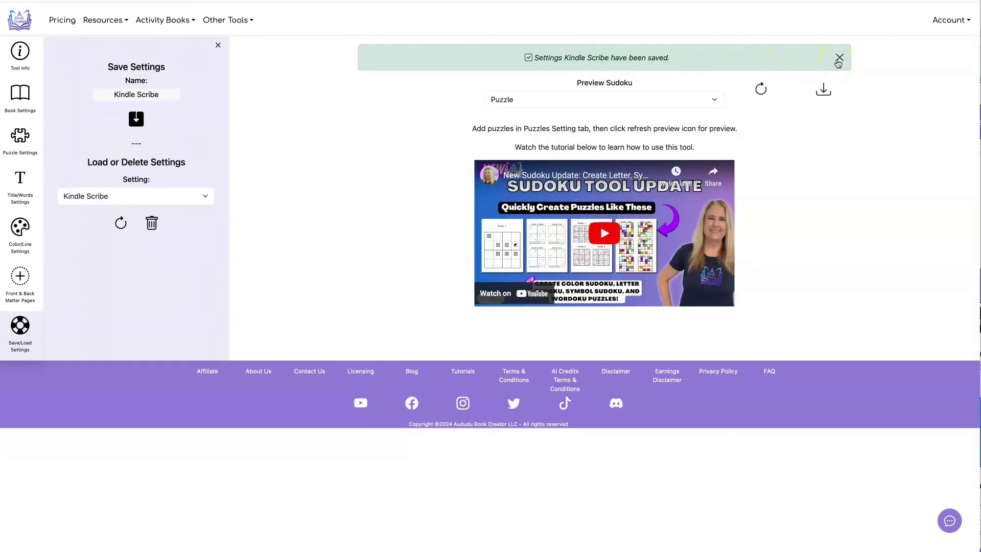
Step: Dismiss the saved banner and keep Kindle Scribe selected in the saved settings list
click(840, 57)
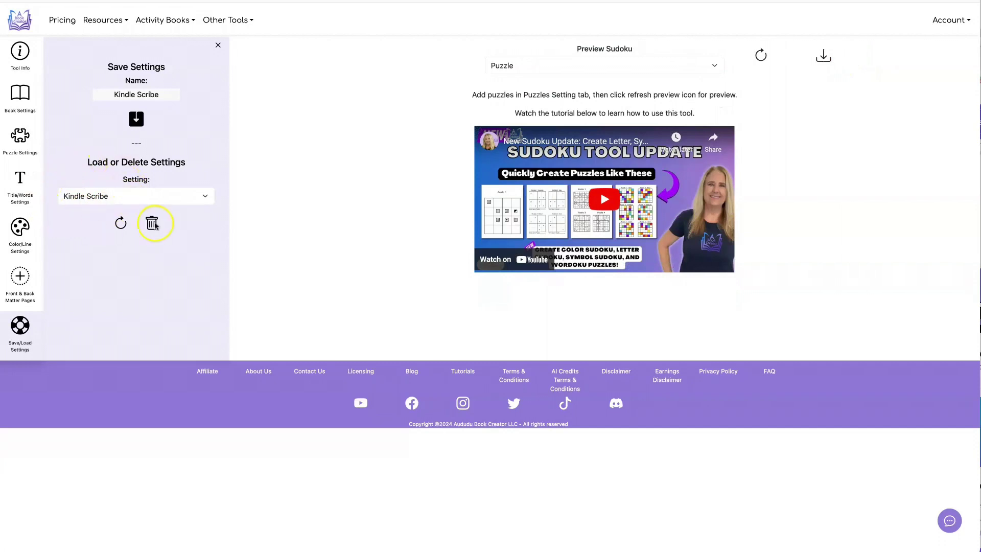
click(203, 196)
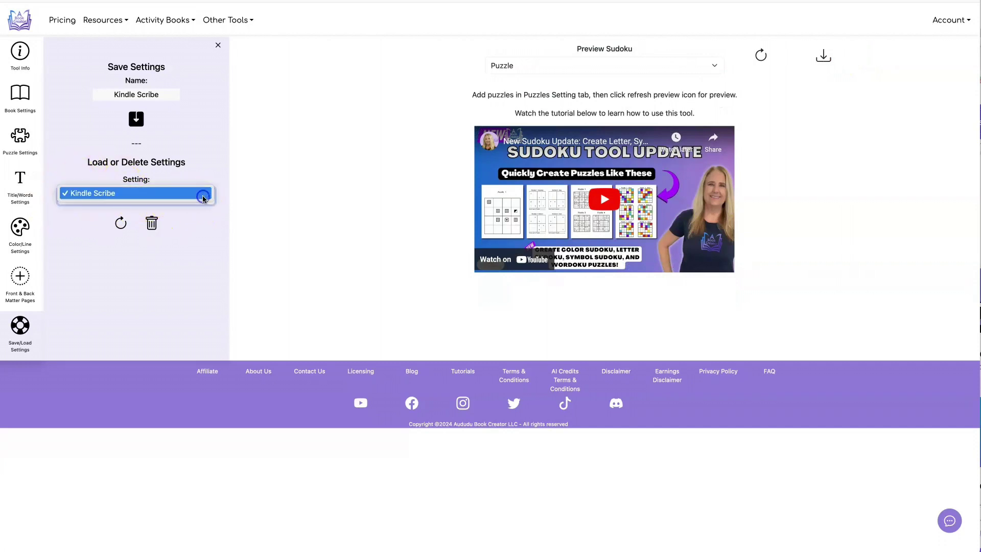
click(208, 192)
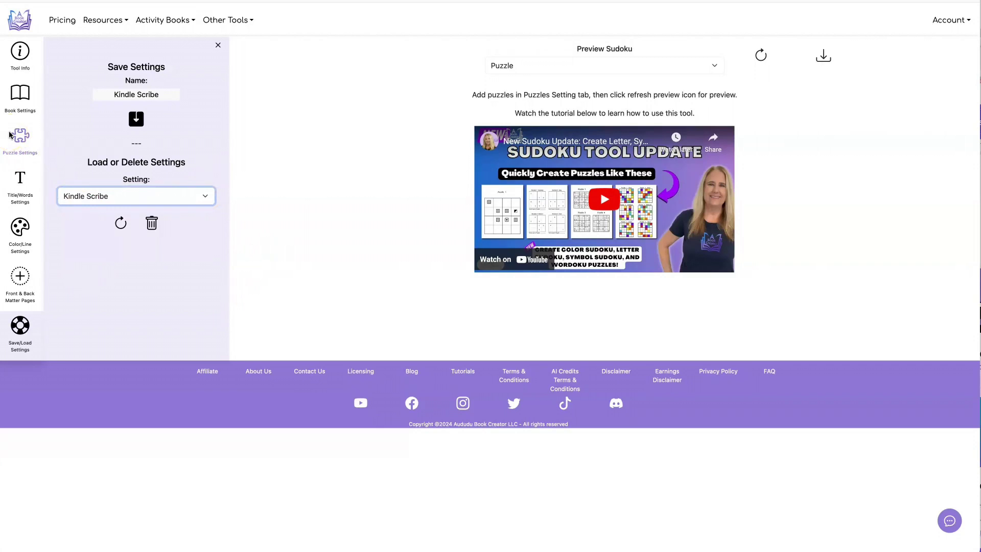
Step: Set the trim size to 8.5" X 11" and puzzle dimensions to 6x6
click(20, 96)
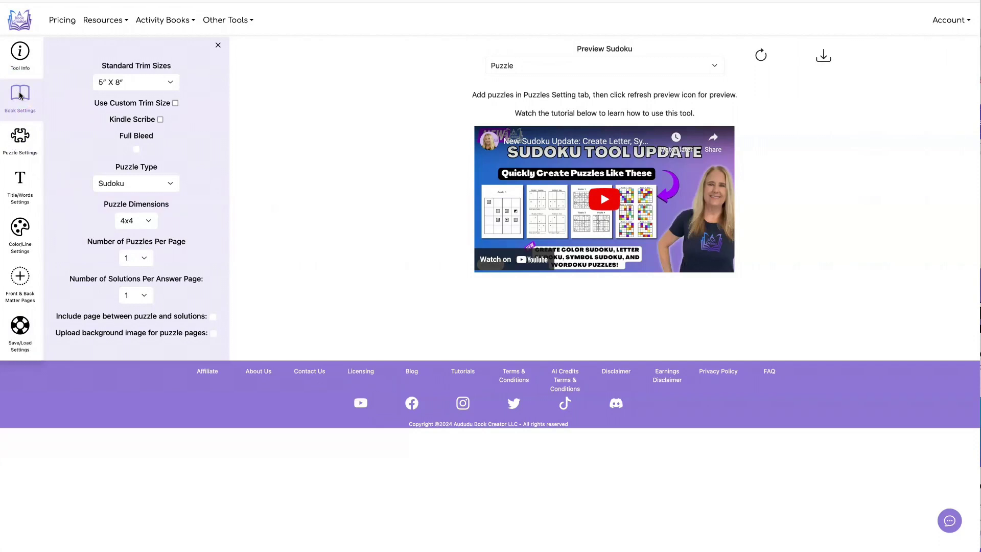
click(158, 82)
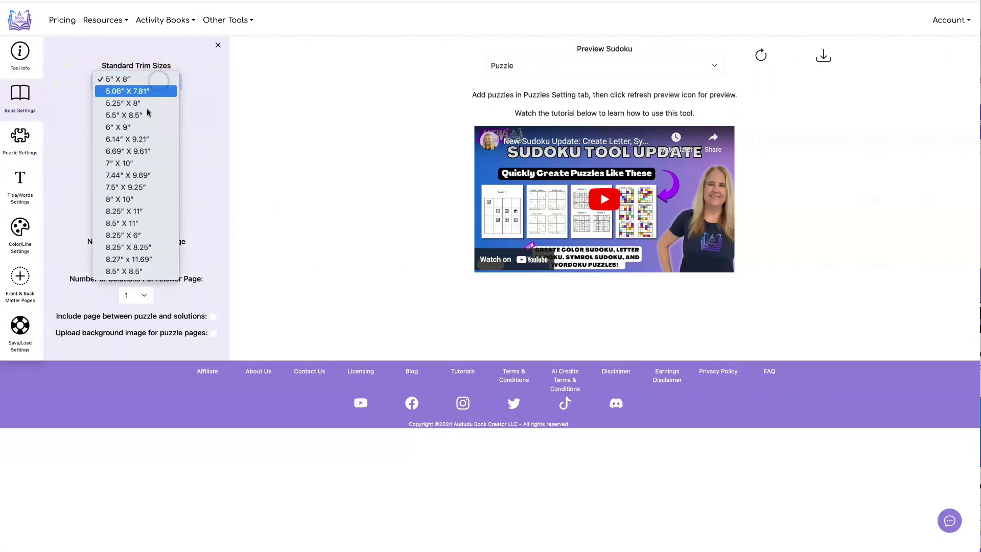
click(142, 222)
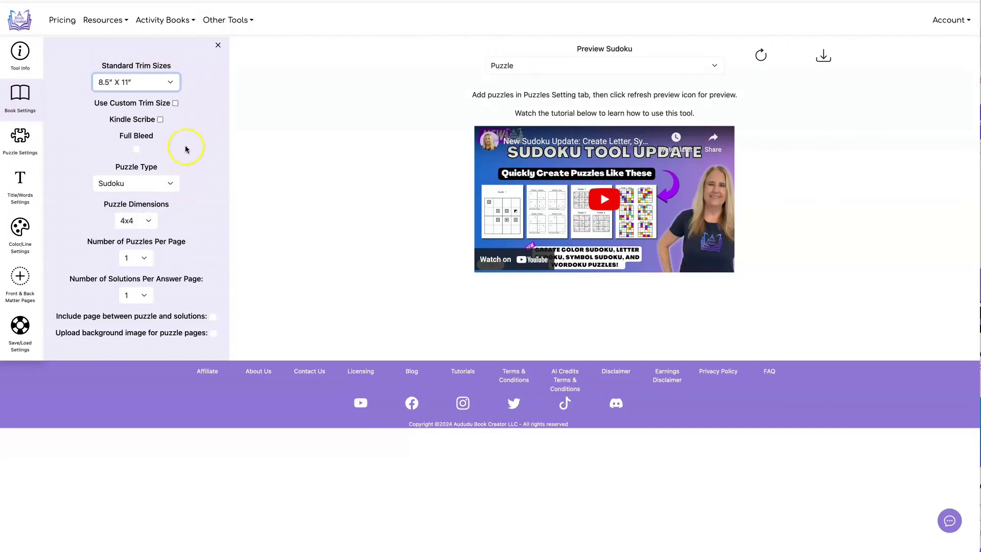
click(142, 220)
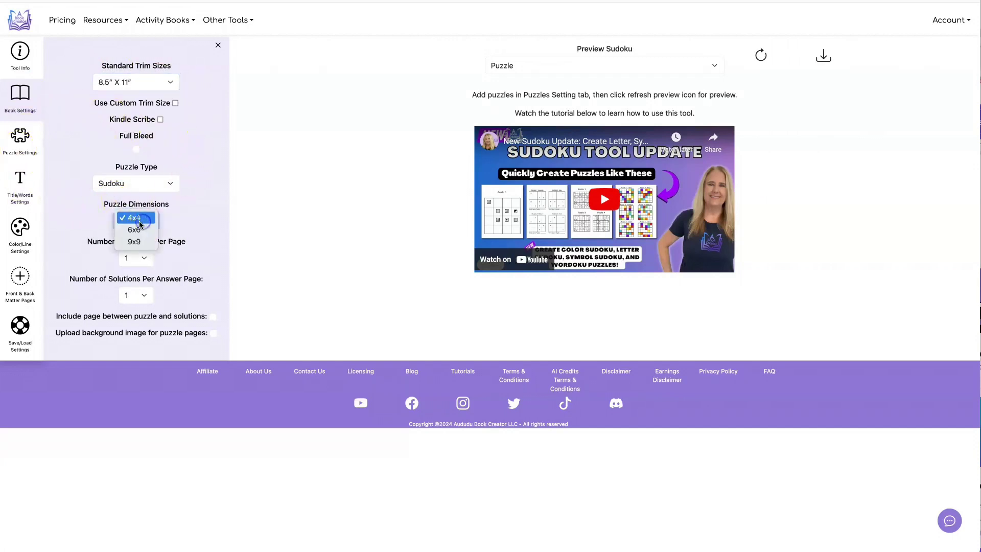
click(137, 229)
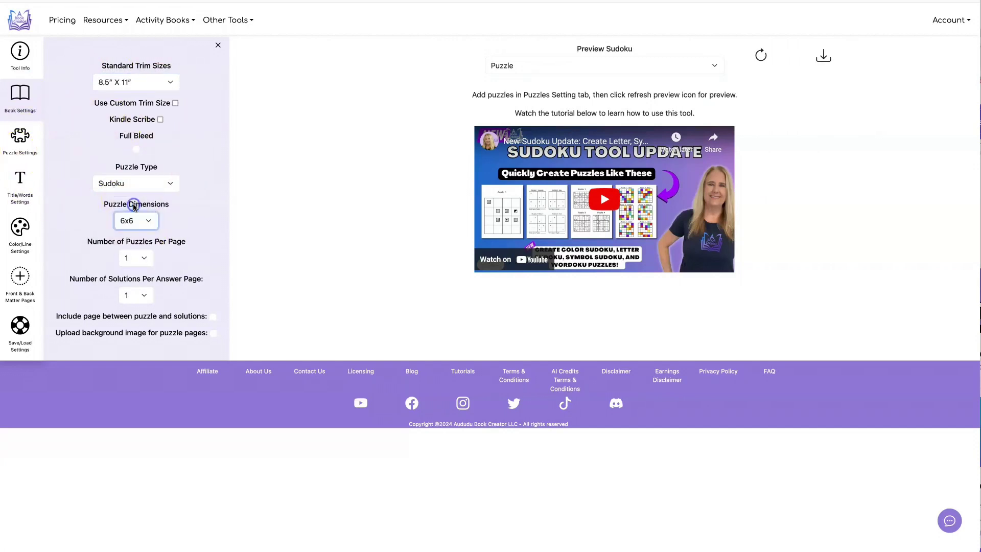
Step: Put 4 puzzles on each page and 6 solutions on each answer page
click(136, 258)
click(134, 276)
click(136, 295)
click(137, 328)
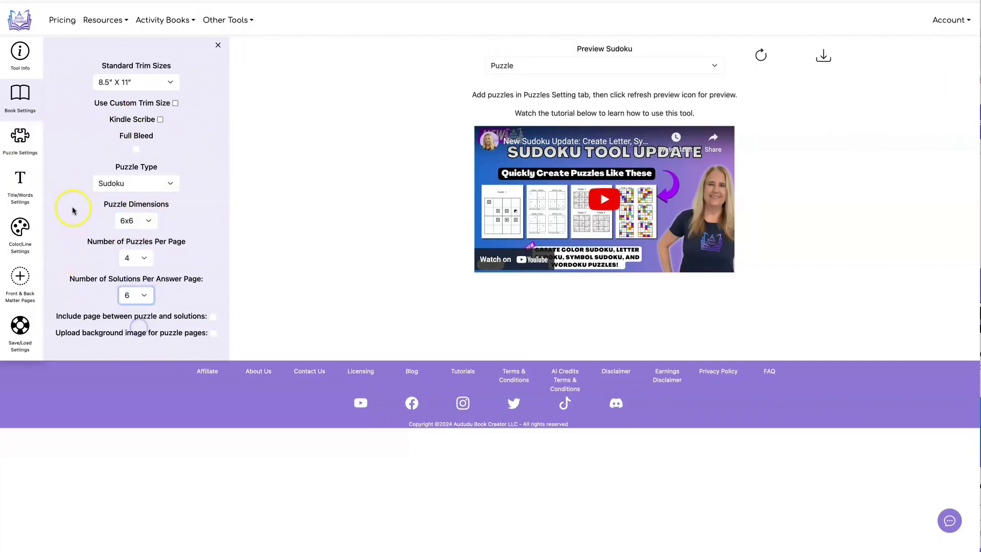
click(20, 139)
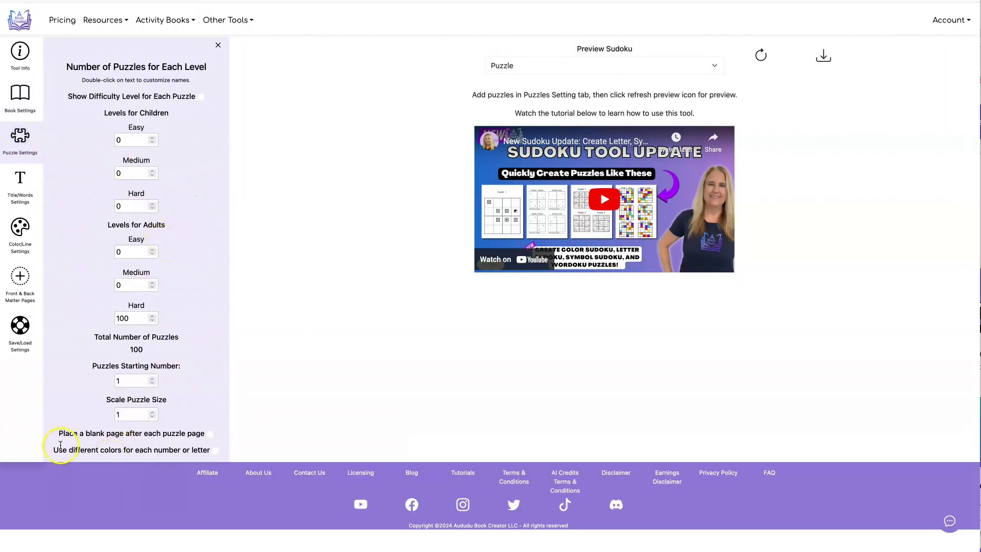
Step: Turn on a separate colour for each number
drag(53, 450, 210, 451)
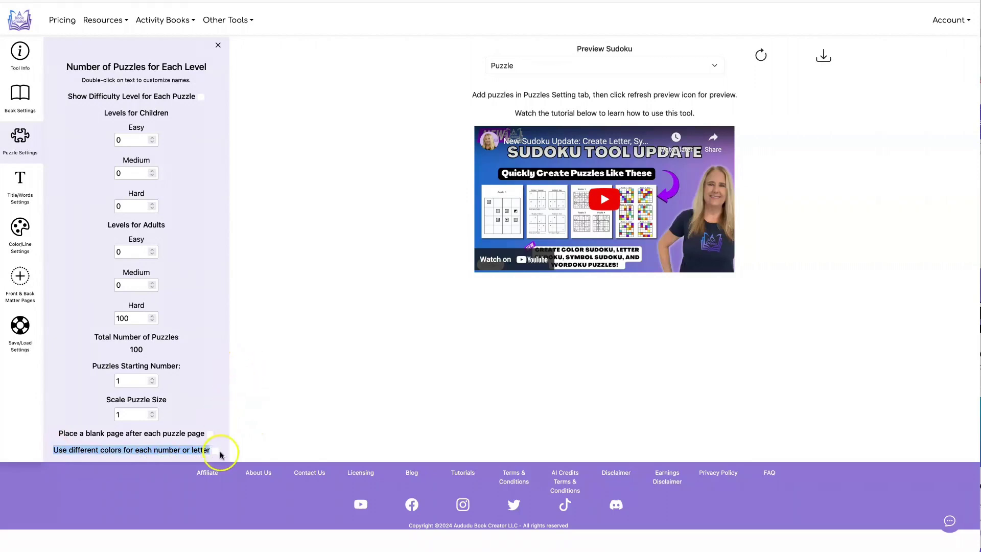
click(215, 450)
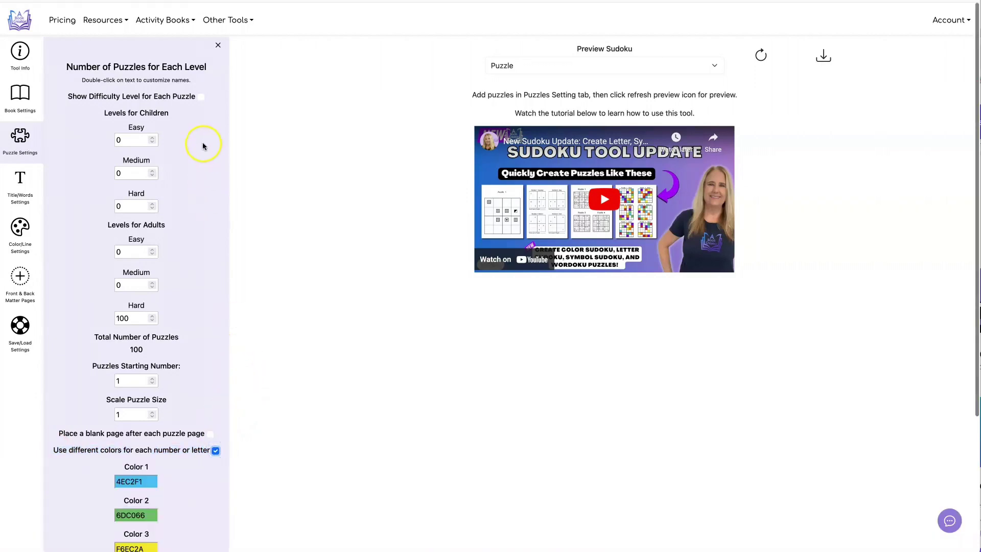
scroll(211, 409, down, 3)
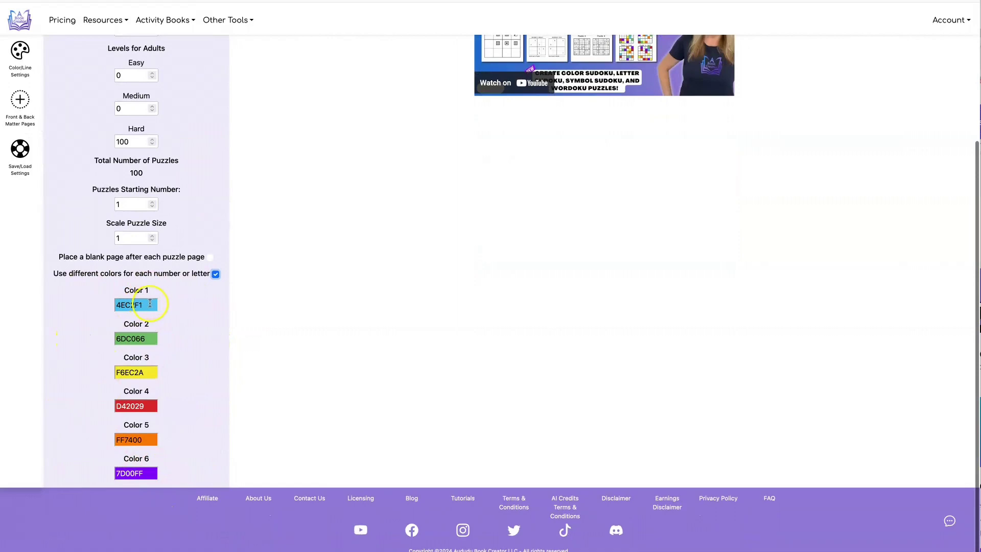
scroll(192, 313, up, 3)
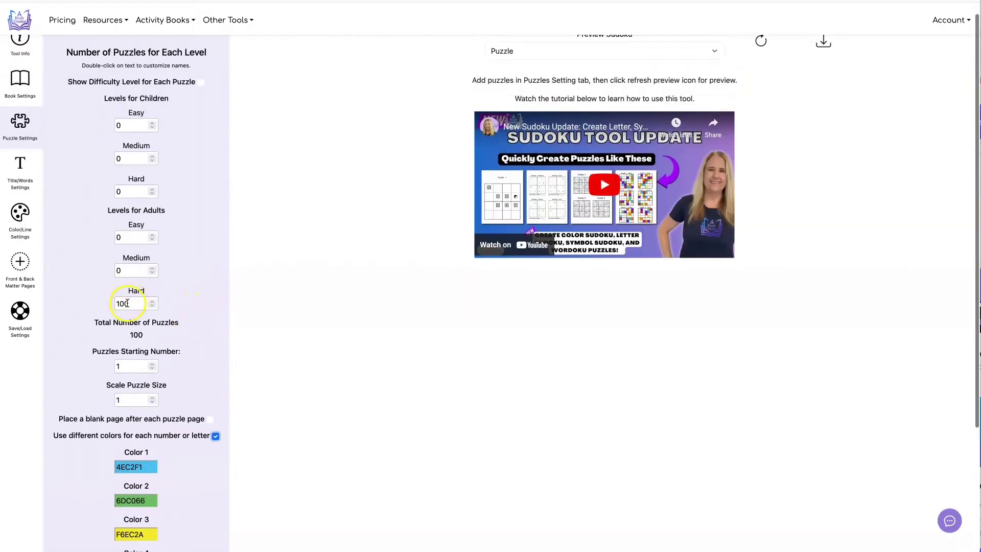
Step: Clear the adult Hard count to 0 and enter children's Easy 10, Medium 20, Hard 30
drag(143, 306, 104, 304)
text(0)
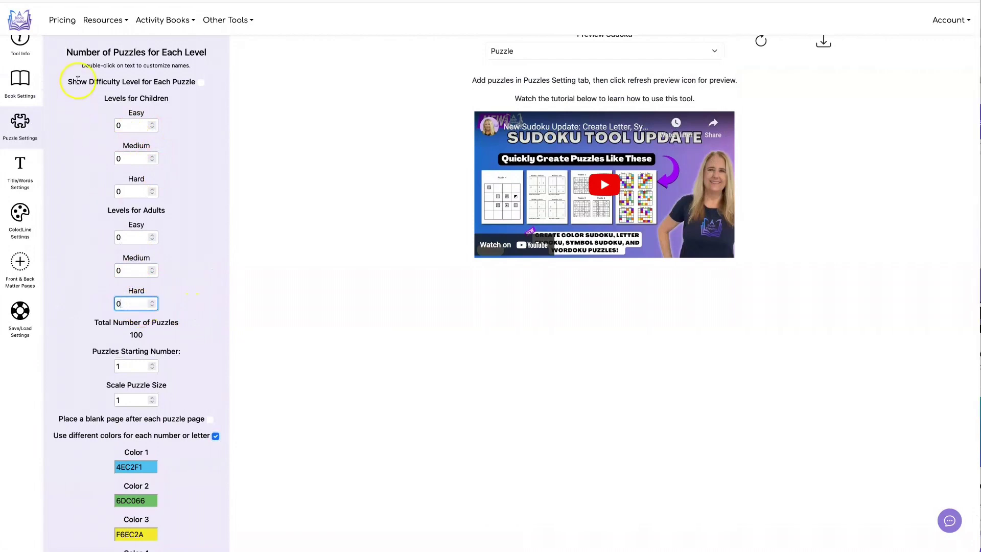
click(117, 125)
text(1)
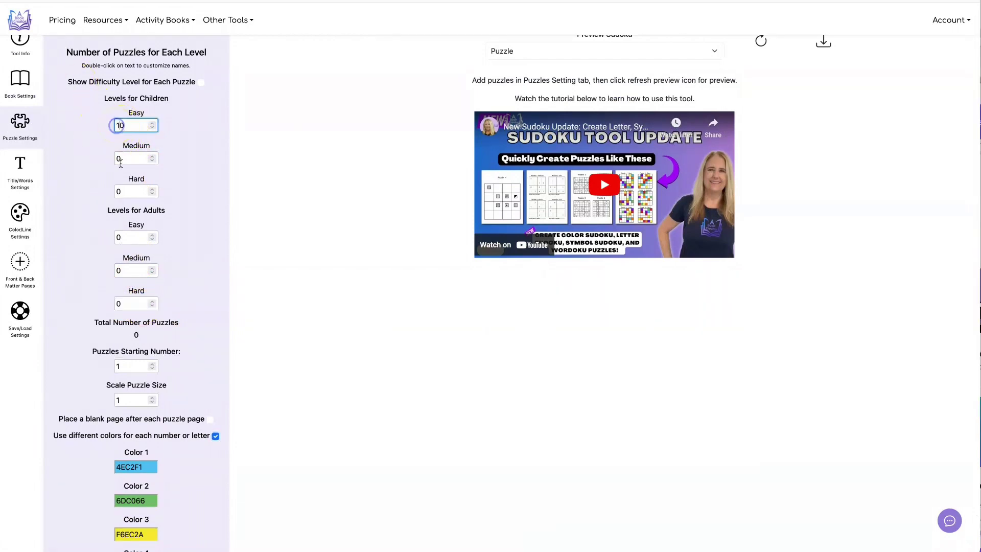
drag(117, 158, 122, 159)
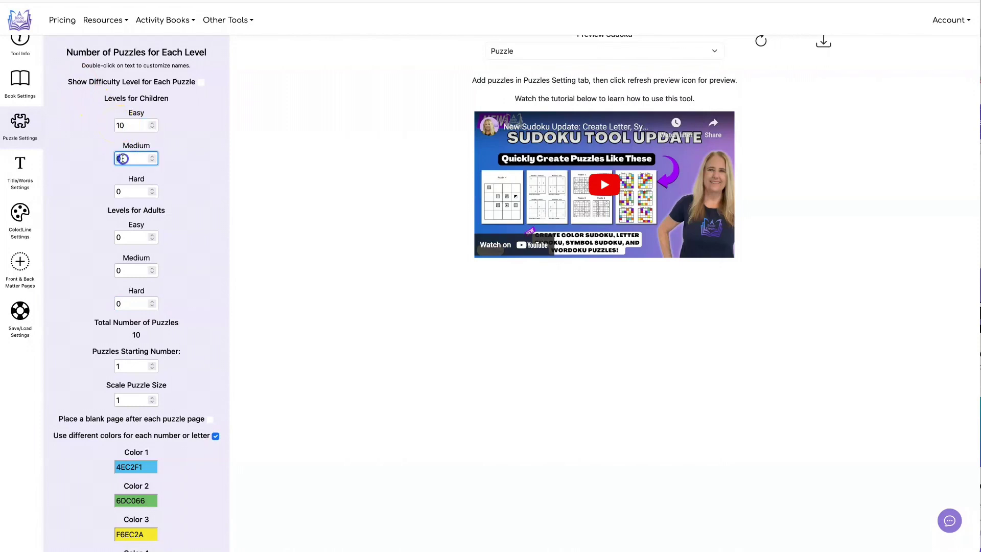
click(119, 192)
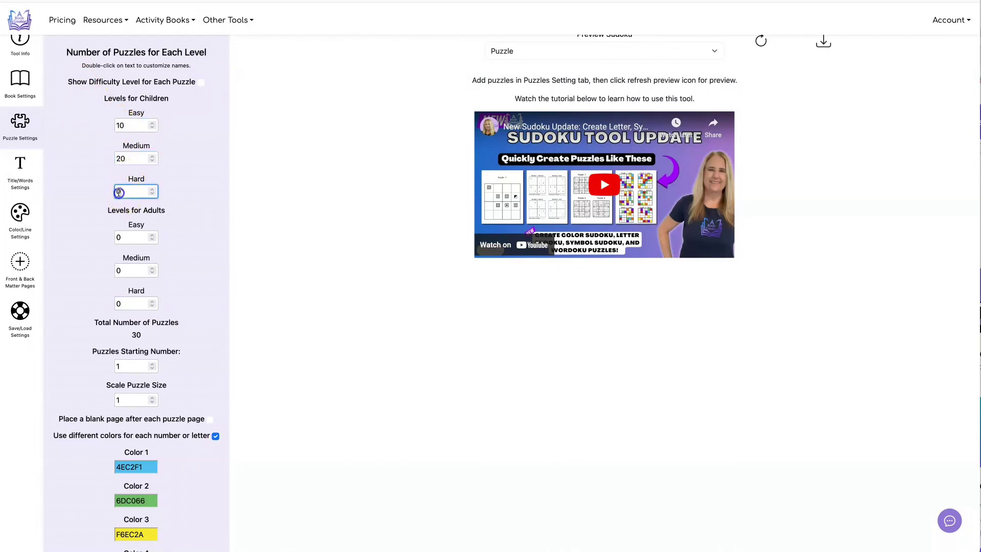
click(214, 170)
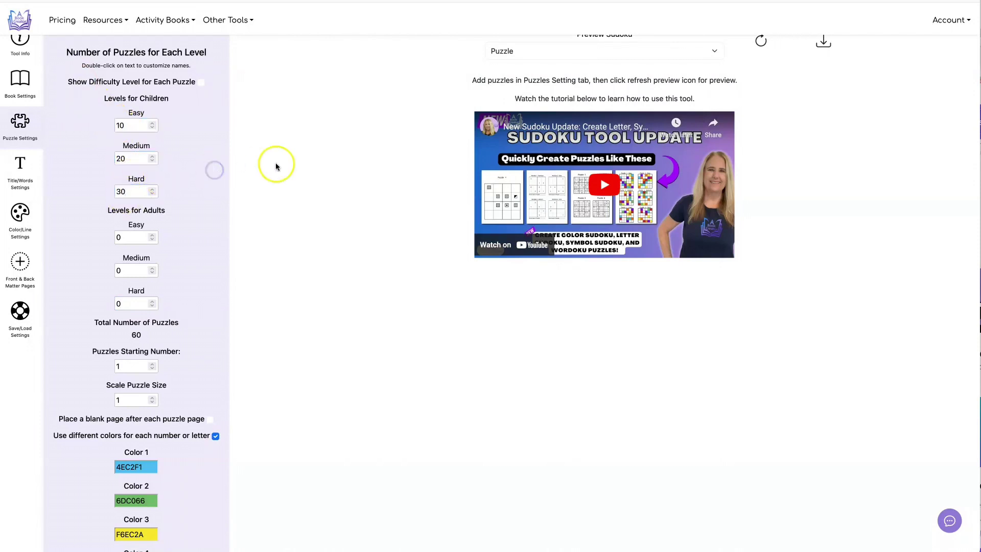
scroll(444, 136, up, 1)
Step: Refresh the preview of the colour-numbered 6x6 puzzles and switch it to show the answer grids
click(755, 53)
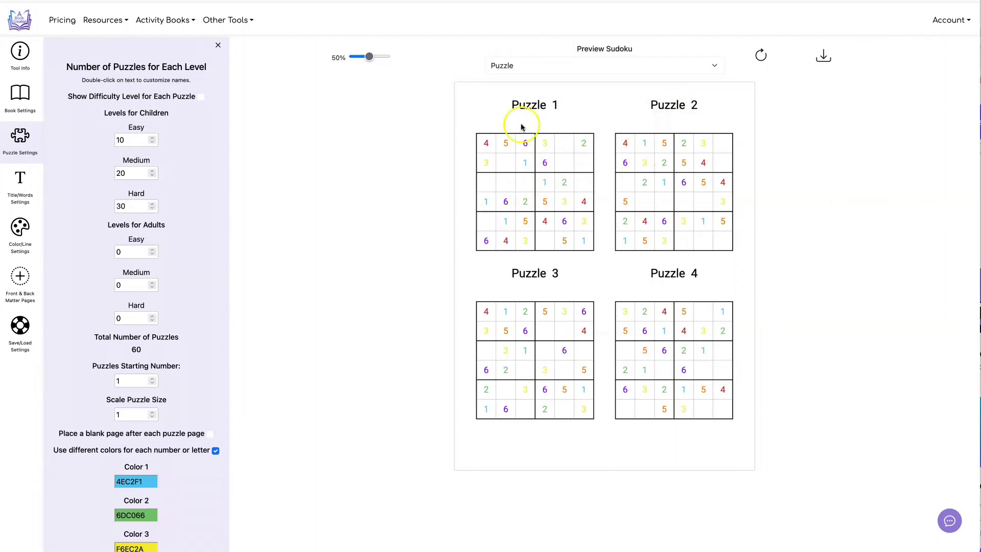
scroll(186, 366, down, 4)
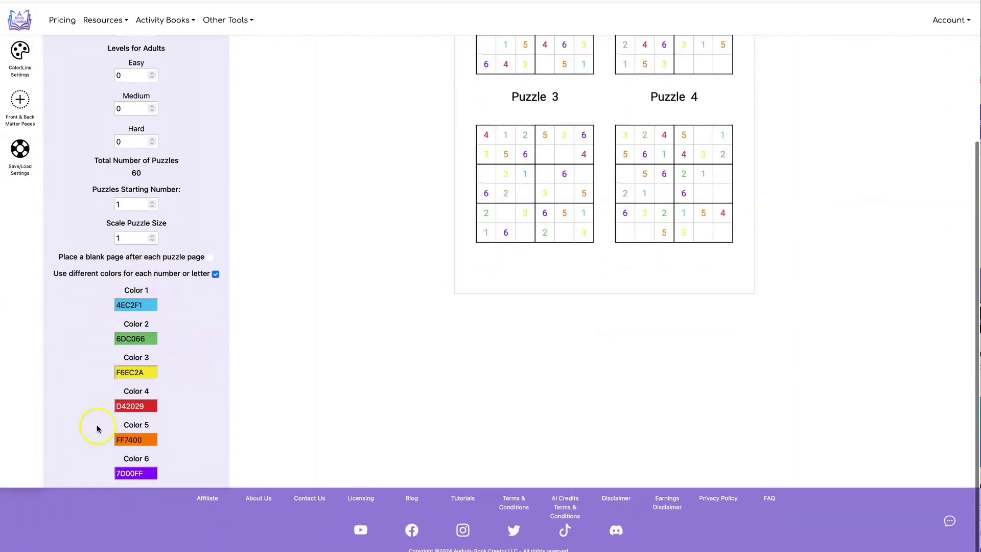
scroll(369, 289, up, 4)
click(564, 68)
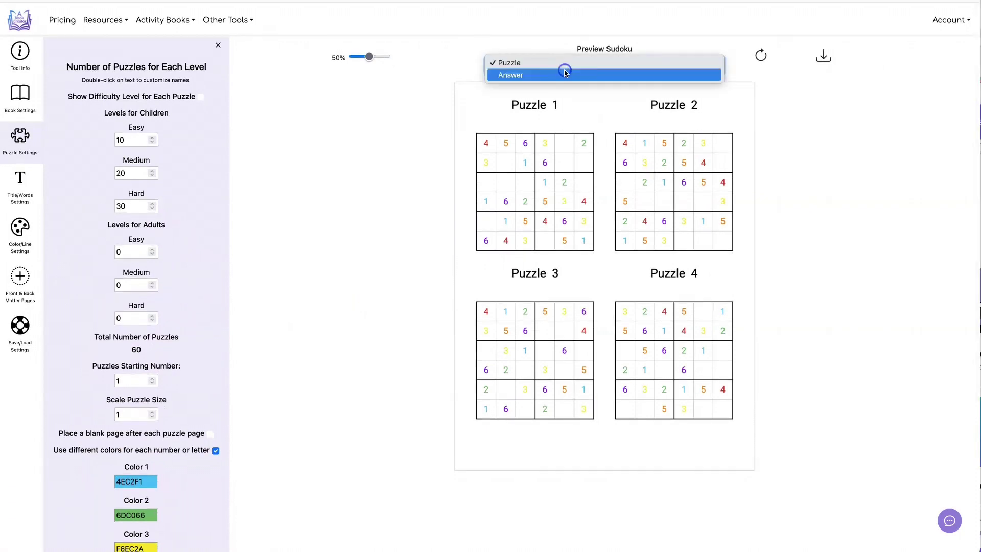
click(564, 75)
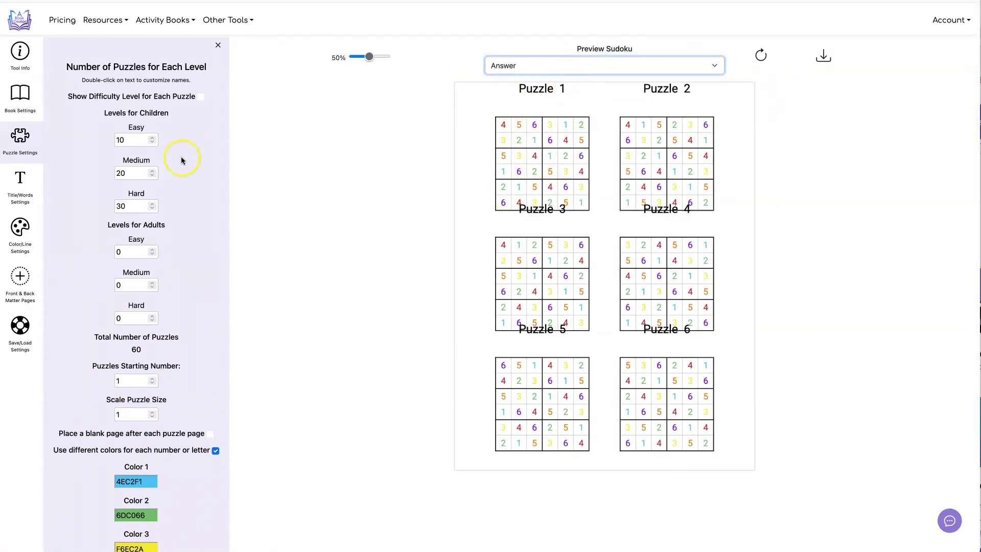
click(18, 176)
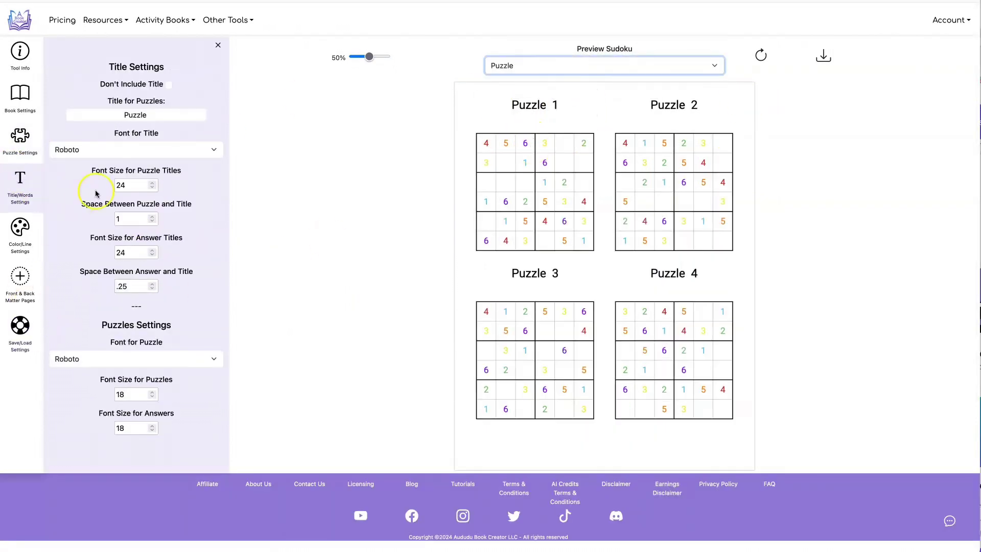
Step: Set the space between puzzle and title to .5 and regenerate the preview puzzles
click(119, 218)
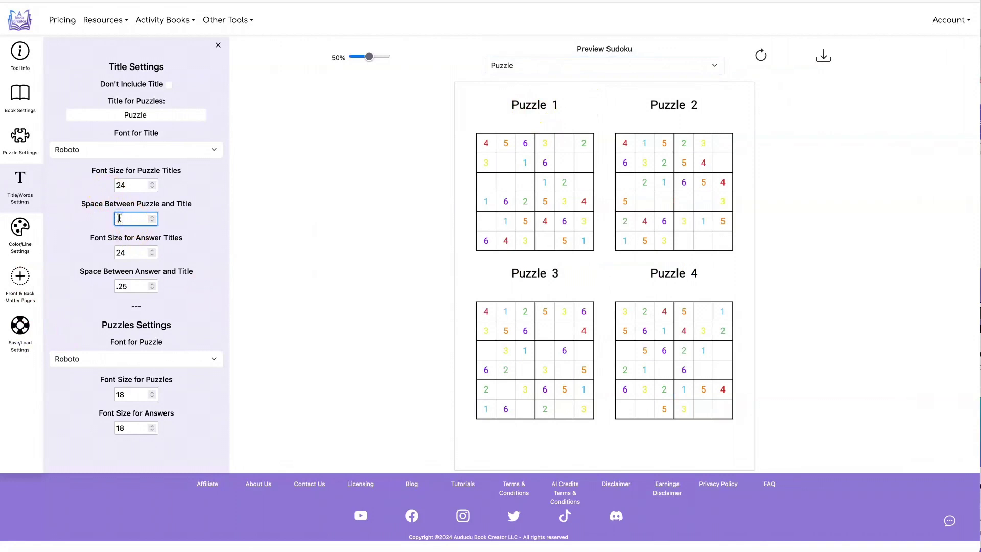
click(240, 218)
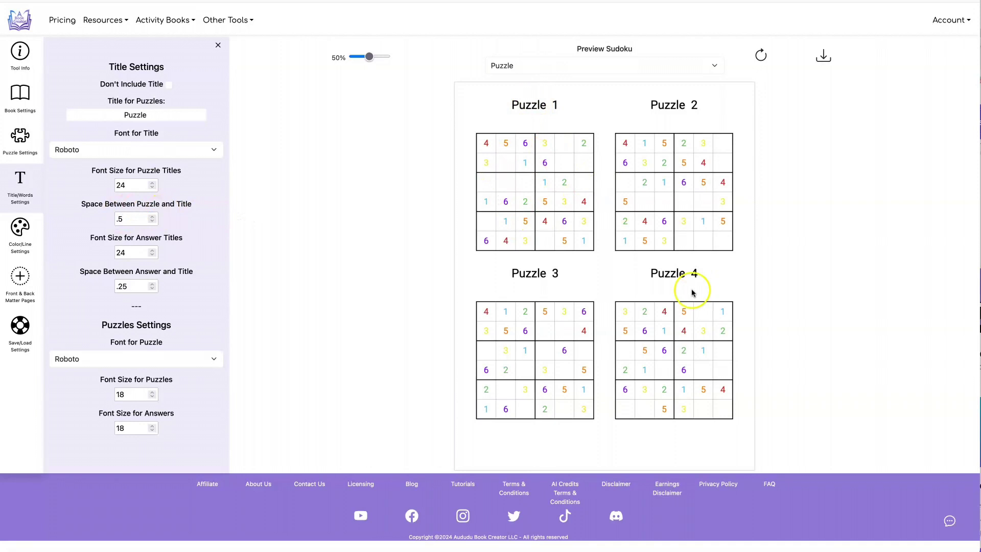
click(374, 208)
click(761, 55)
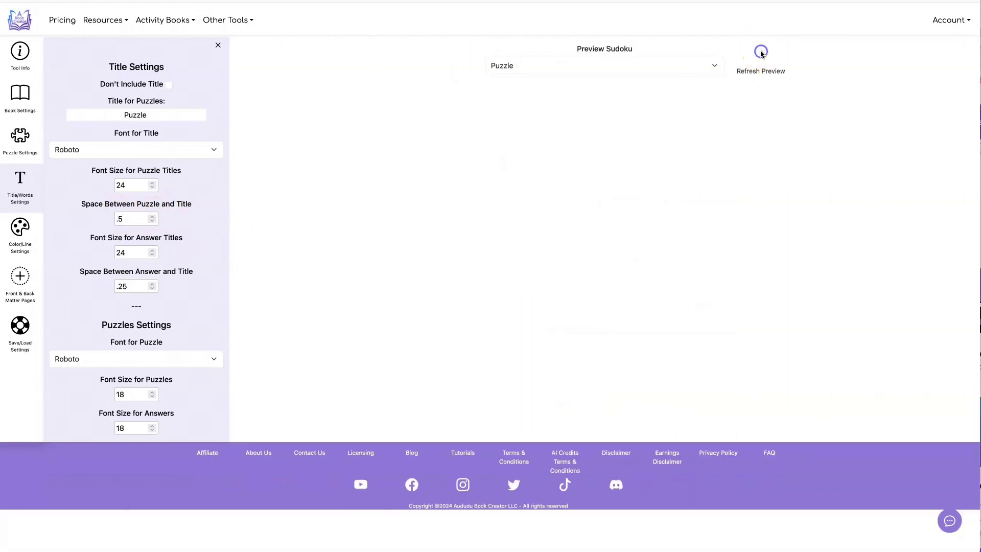
Step: Save the current 6x6 colour setup as the preset 'Kids 6x6 Color' and dismiss the confirmation
click(19, 331)
click(163, 96)
drag(162, 96, 99, 95)
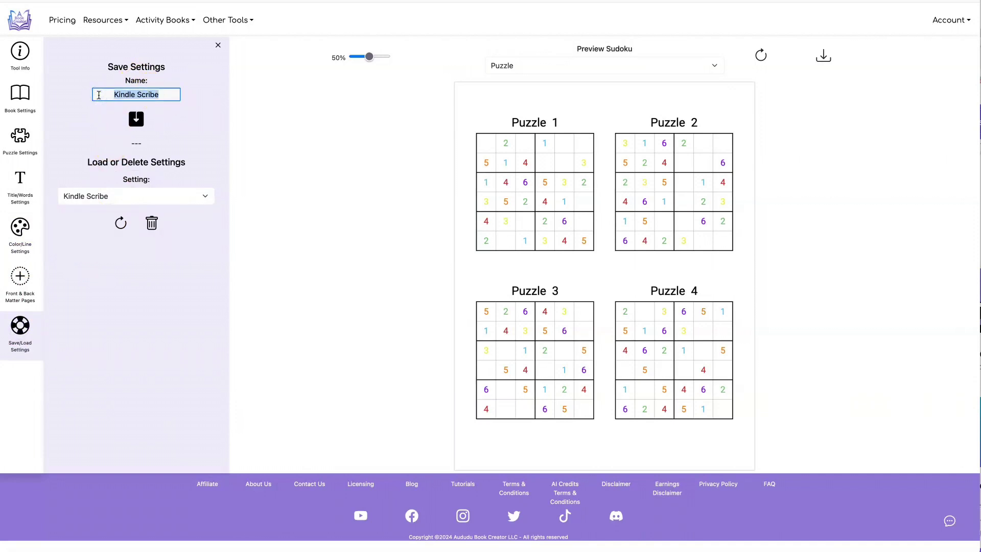
text(Kids 6x6 Color)
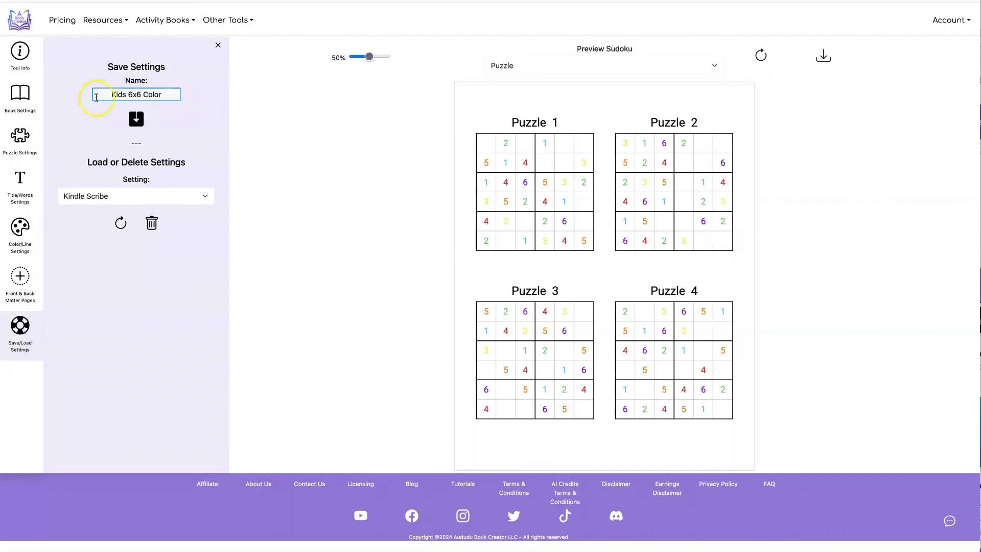
click(139, 119)
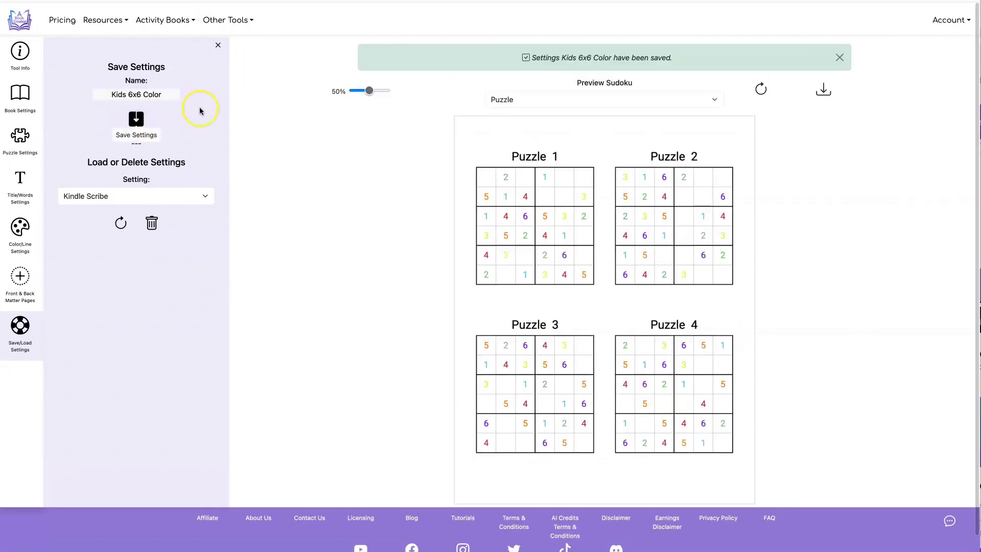
click(193, 195)
click(290, 236)
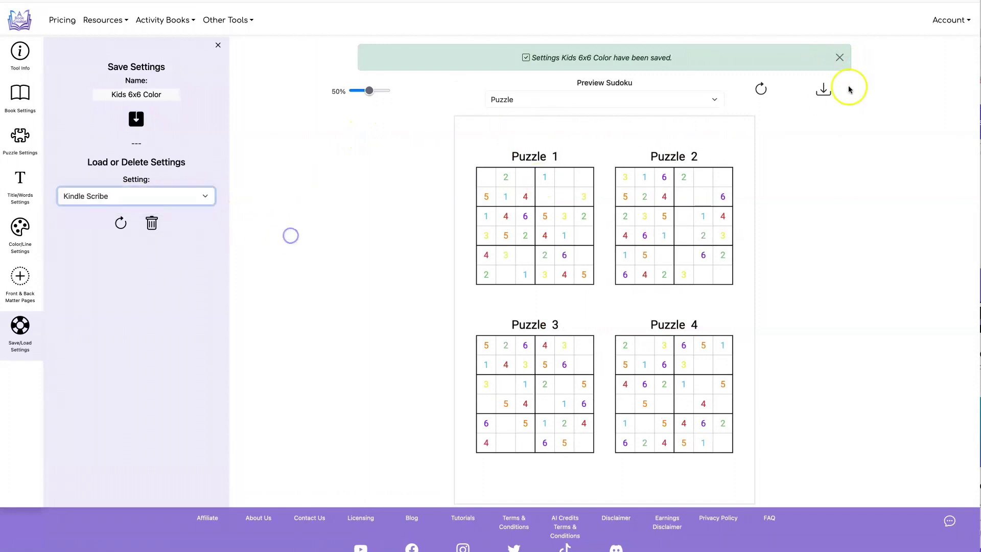
click(839, 57)
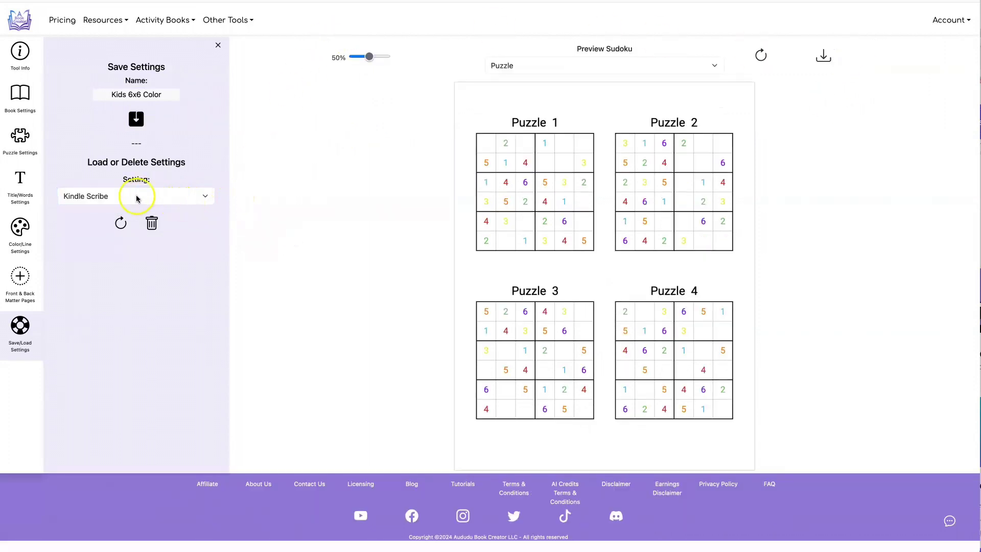
Step: Load the Kindle Scribe preset and refresh the preview
click(118, 220)
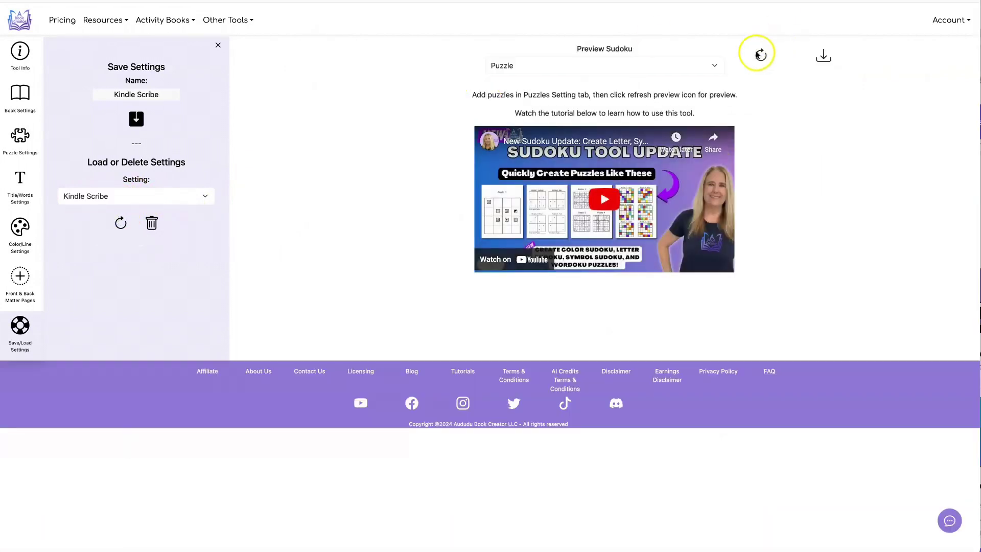
click(755, 55)
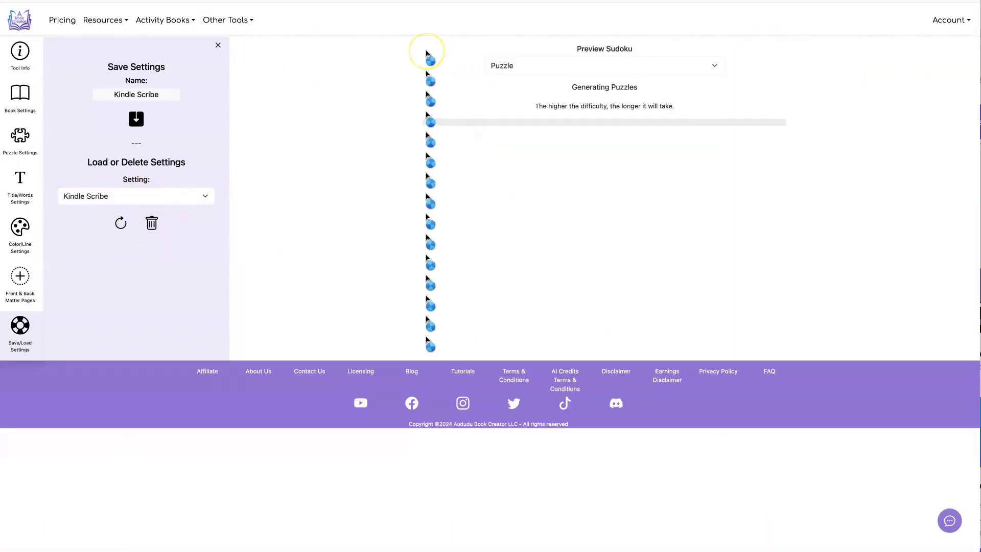
click(905, 62)
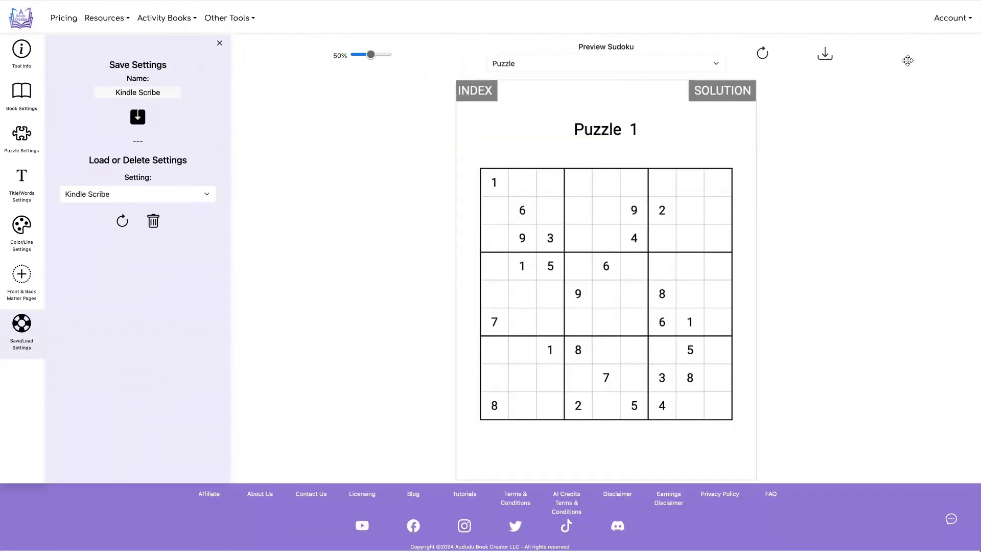
Step: Load the Kids 6x6 Color preset and refresh the preview
click(121, 195)
click(120, 205)
click(317, 113)
click(761, 52)
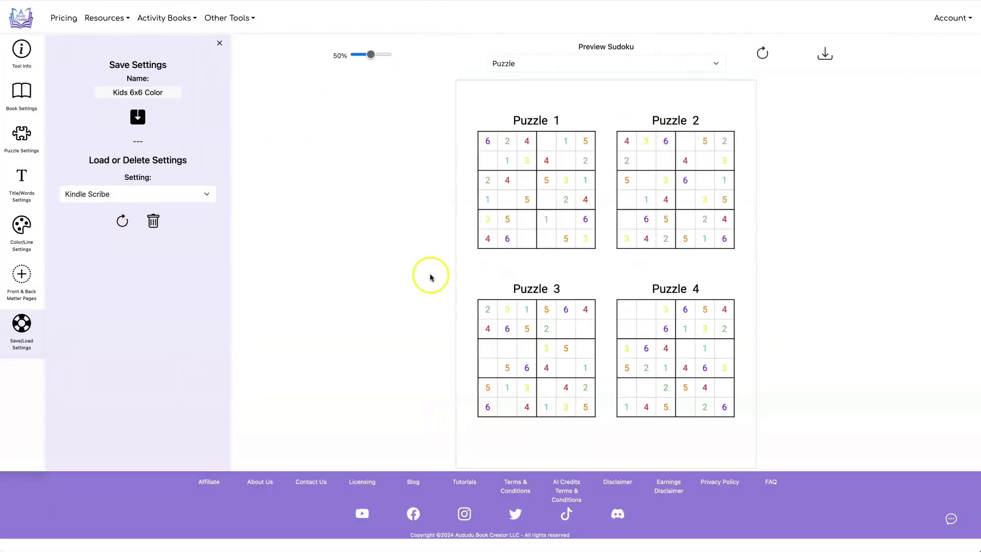
Step: Reload Kindle Scribe, restoring the 9x9 preview with INDEX and SOLUTION links, then show Book Settings
click(125, 195)
click(123, 191)
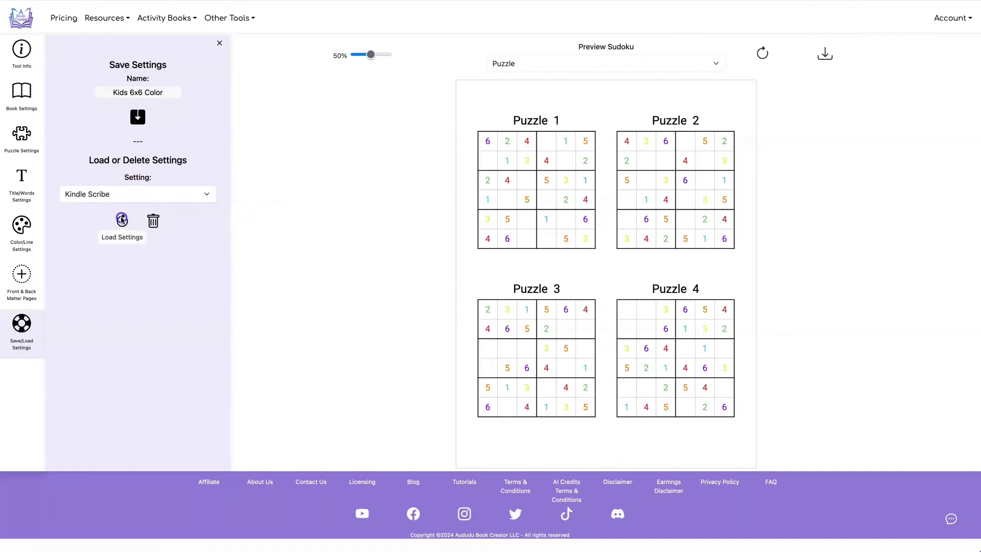
click(122, 221)
click(761, 53)
click(21, 94)
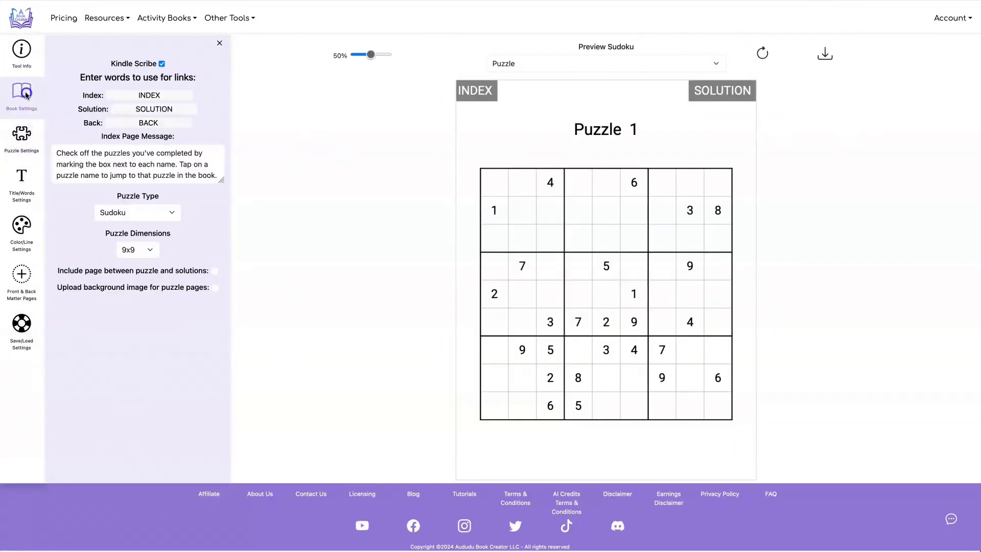
Step: Make puzzles 4x4, set adults' Hard count to 0, edit children's Easy count, and refresh
click(142, 250)
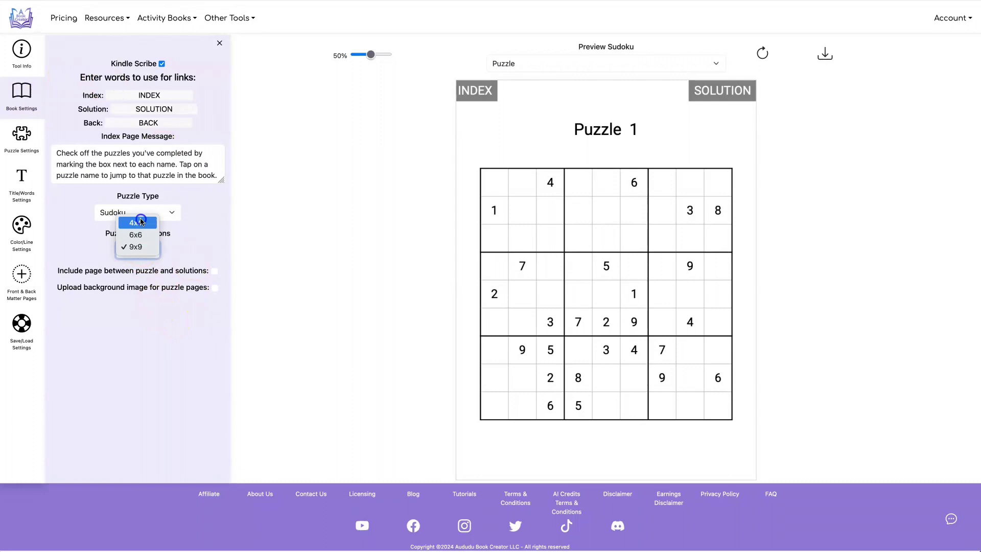
click(141, 223)
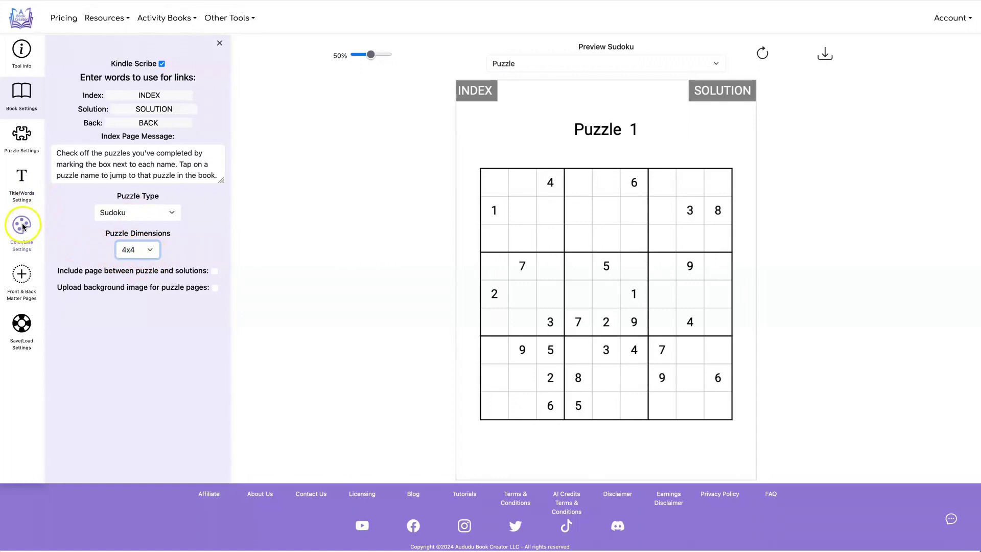
scroll(153, 306, down, 5)
click(217, 449)
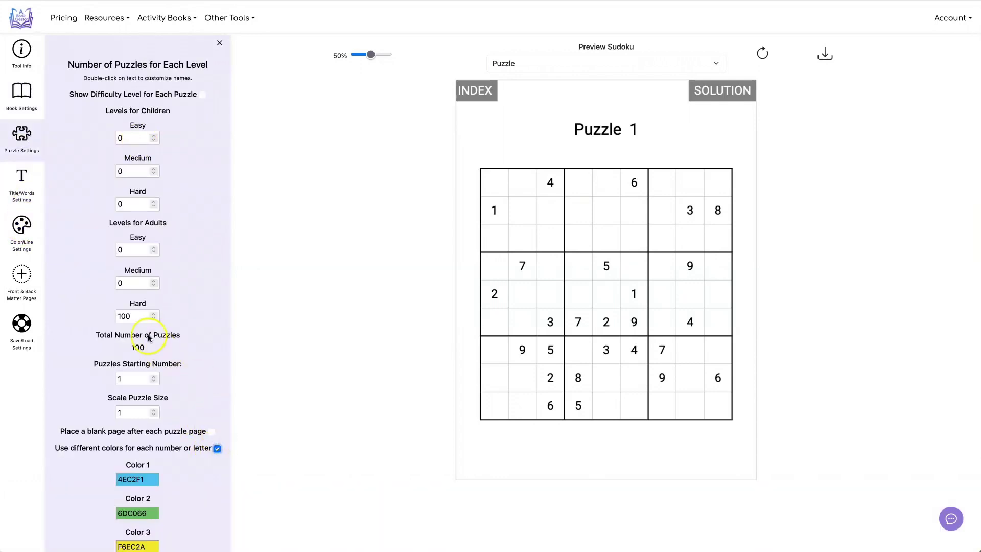
double_click(113, 313)
text(0)
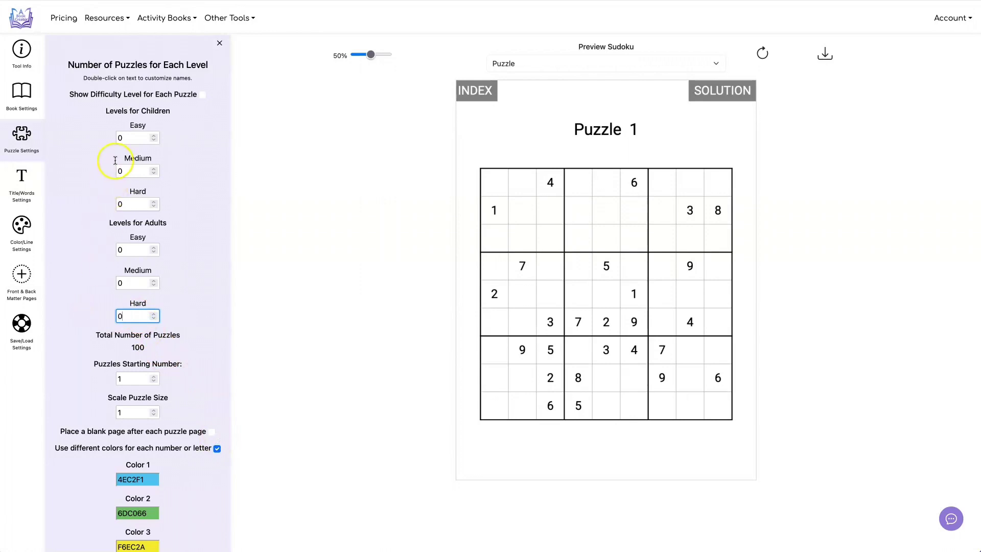
click(119, 139)
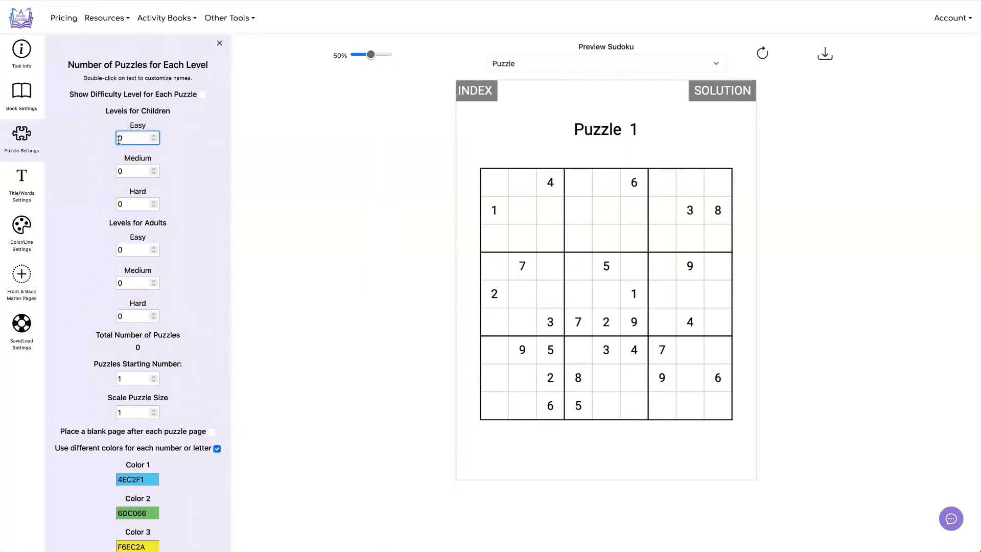
click(763, 53)
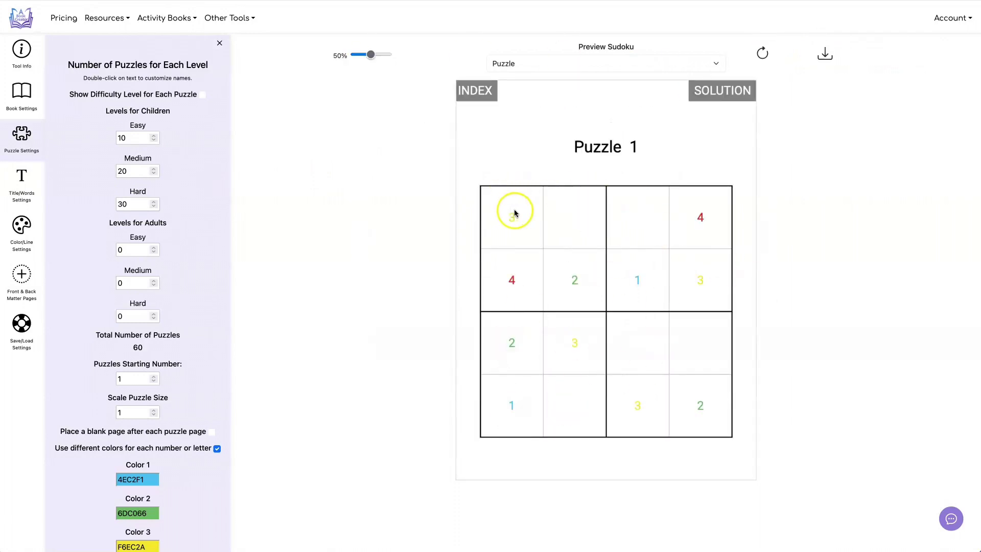
Step: In Title/Words Settings, preview the Answer grid, then switch the preview back to Puzzle
click(15, 174)
click(601, 63)
click(601, 70)
click(601, 70)
click(597, 47)
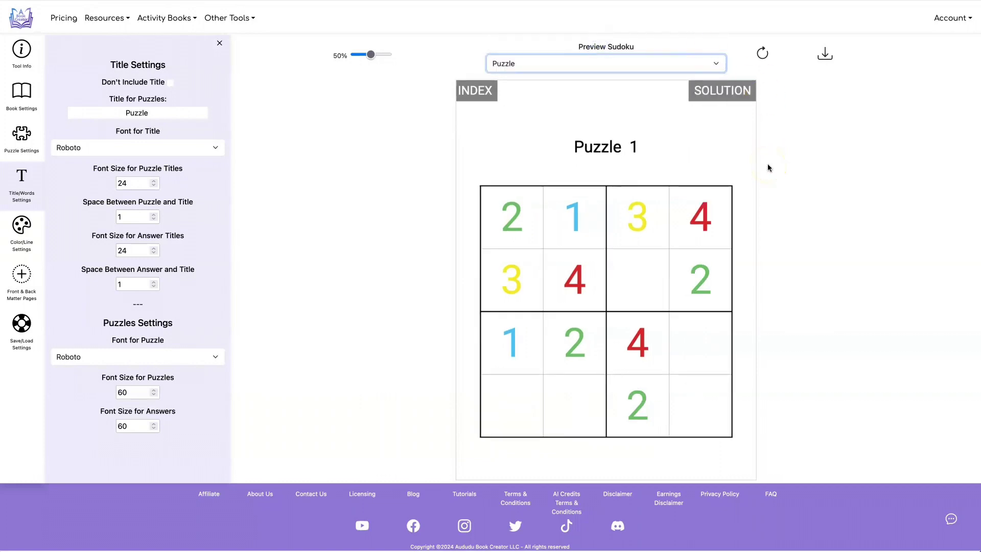
Step: Generate the puzzle book PDF and test Puzzle 1's INDEX link to the index page
click(830, 50)
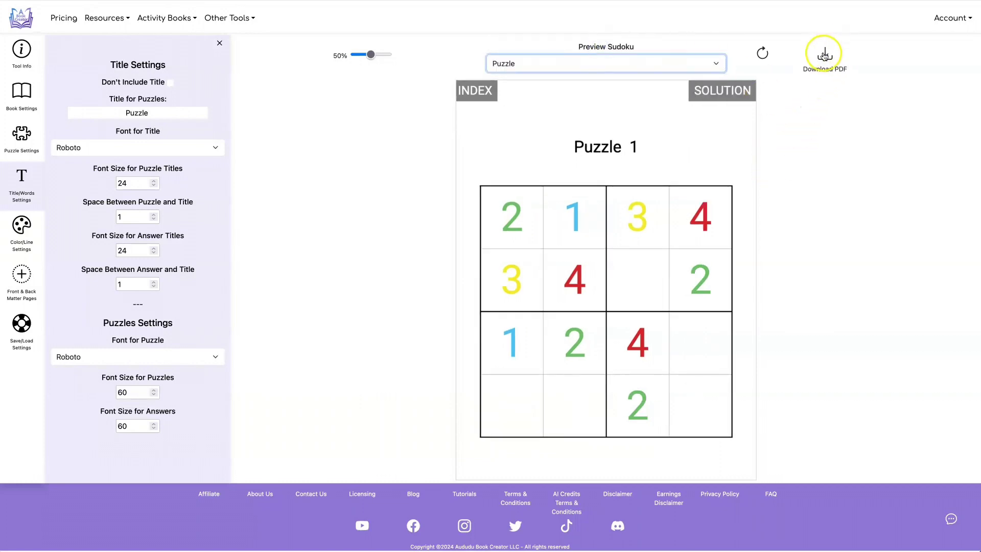
scroll(317, 51, up, 1)
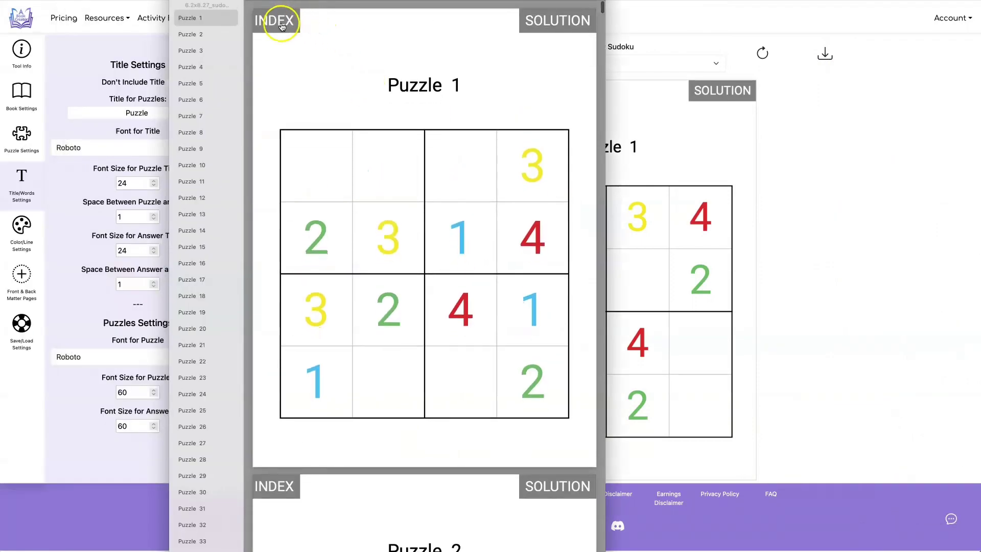
click(281, 22)
scroll(386, 311, down, 1)
scroll(386, 311, down, 5)
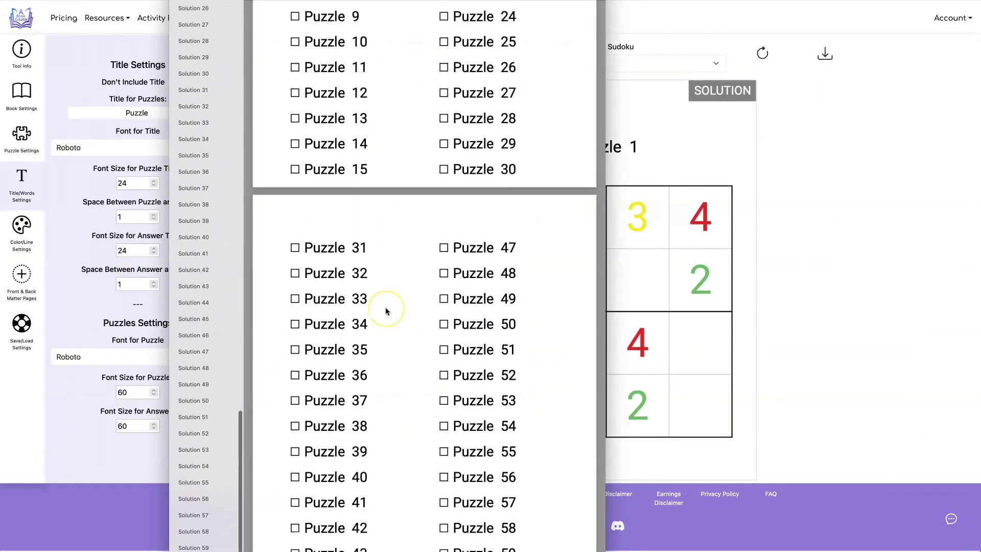
scroll(386, 311, up, 6)
Step: Test Puzzle 55's SOLUTION and BACK links, then jump from the index to Puzzle 5
click(386, 310)
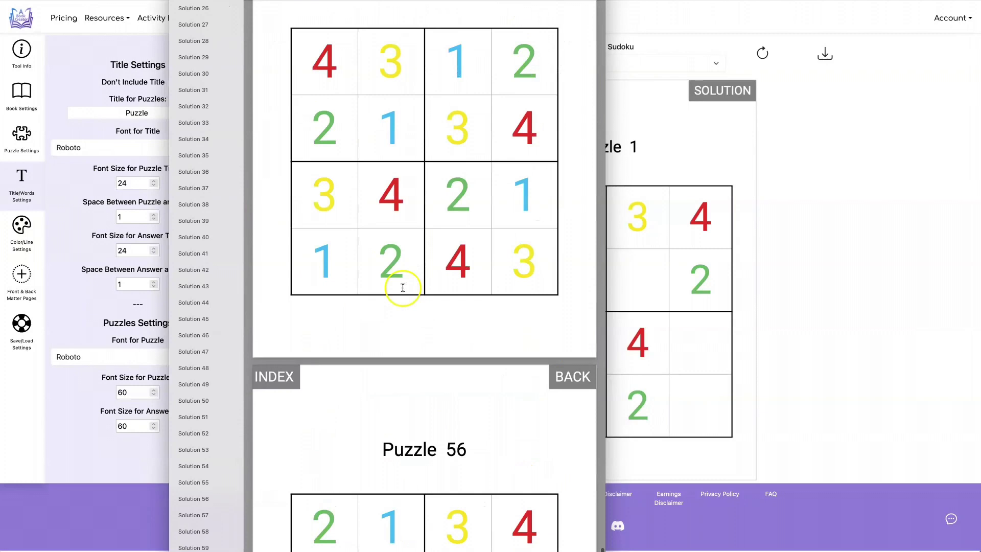
scroll(574, 405, up, 3)
click(559, 71)
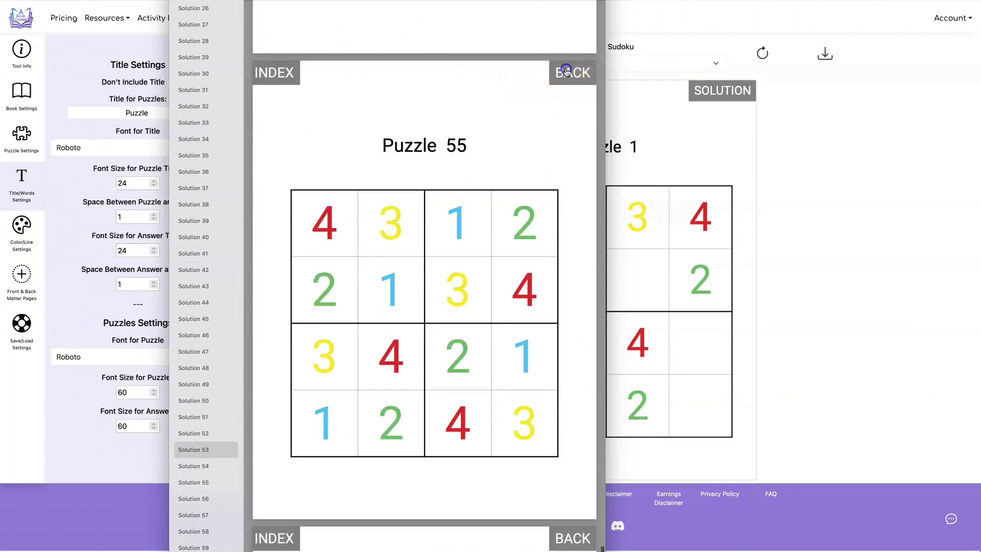
click(571, 16)
click(274, 18)
click(334, 199)
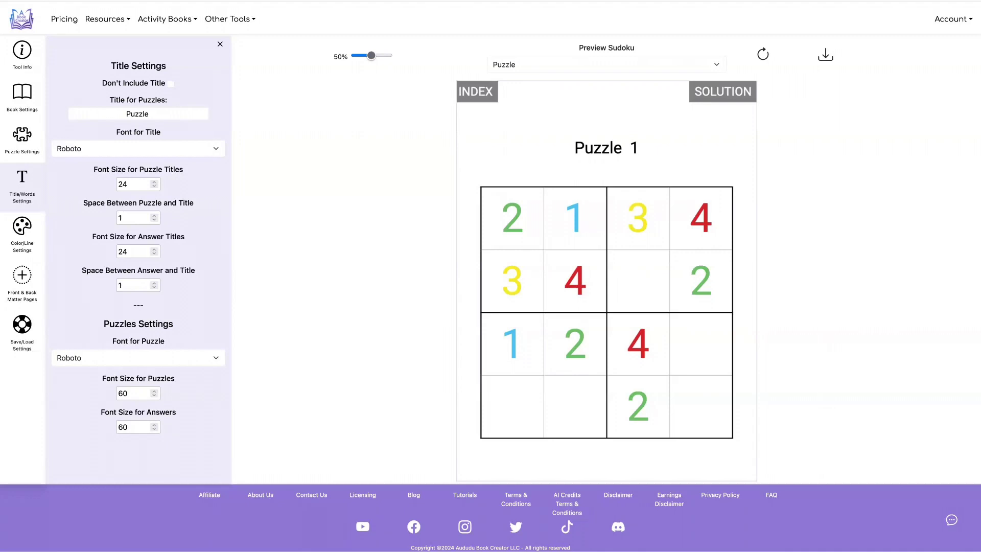
Step: Set the puzzle font to Wingdings-Regular-Font
click(182, 358)
scroll(164, 258, down, 15)
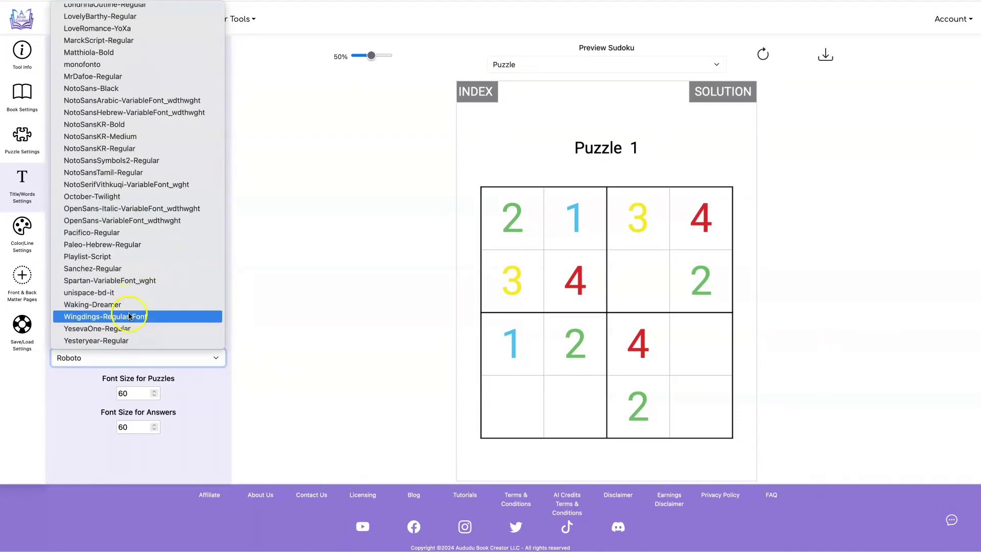
click(130, 316)
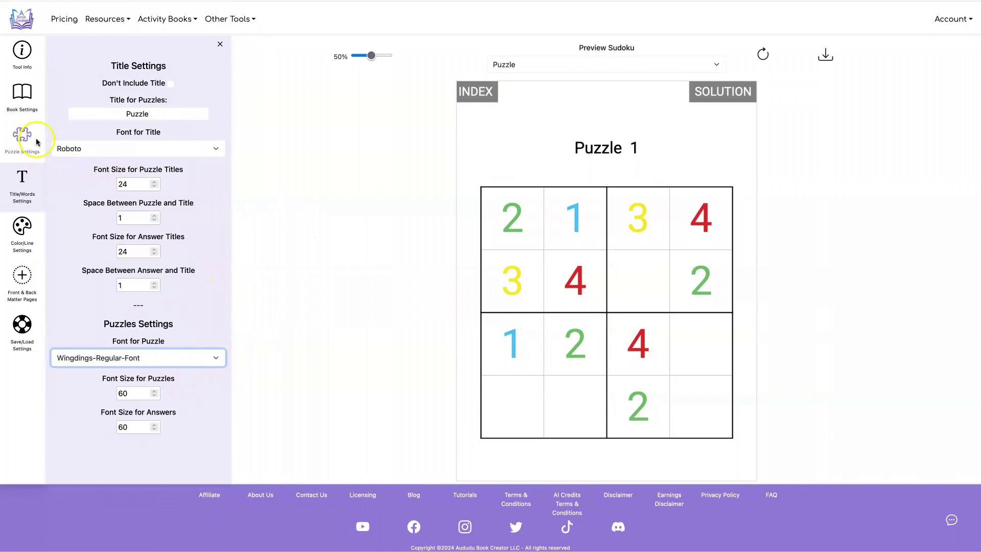
Step: Switch the puzzle type to Letter Sudoku in Book Settings
click(22, 95)
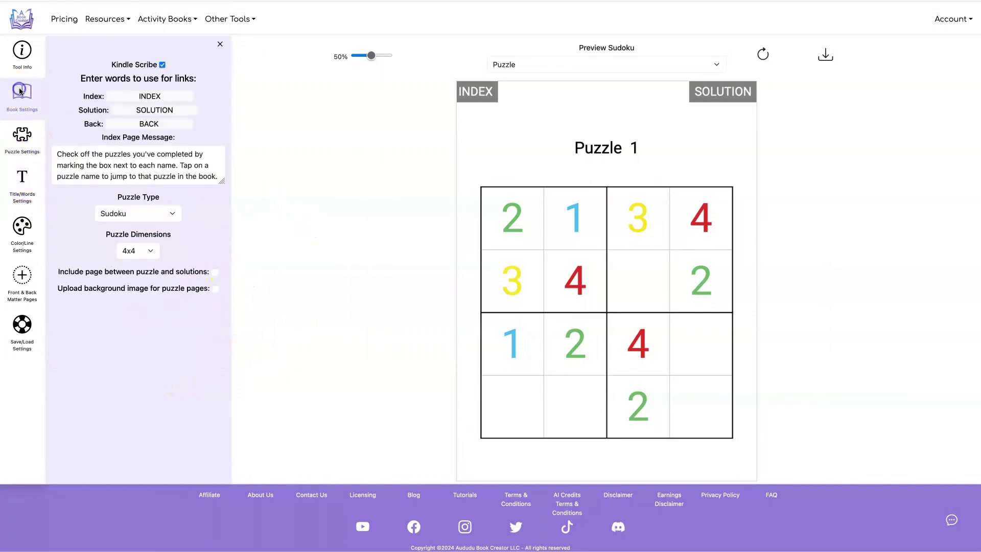
click(171, 214)
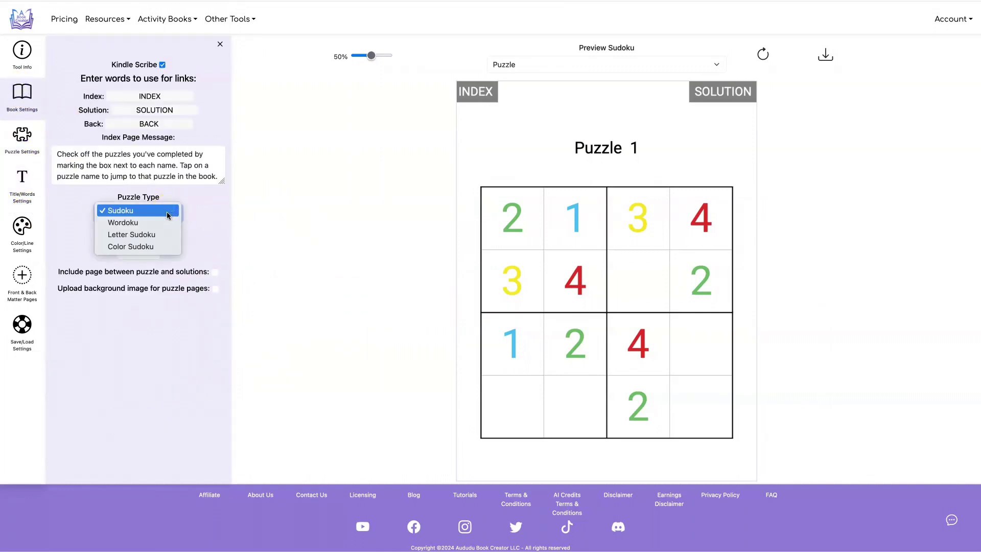
click(148, 233)
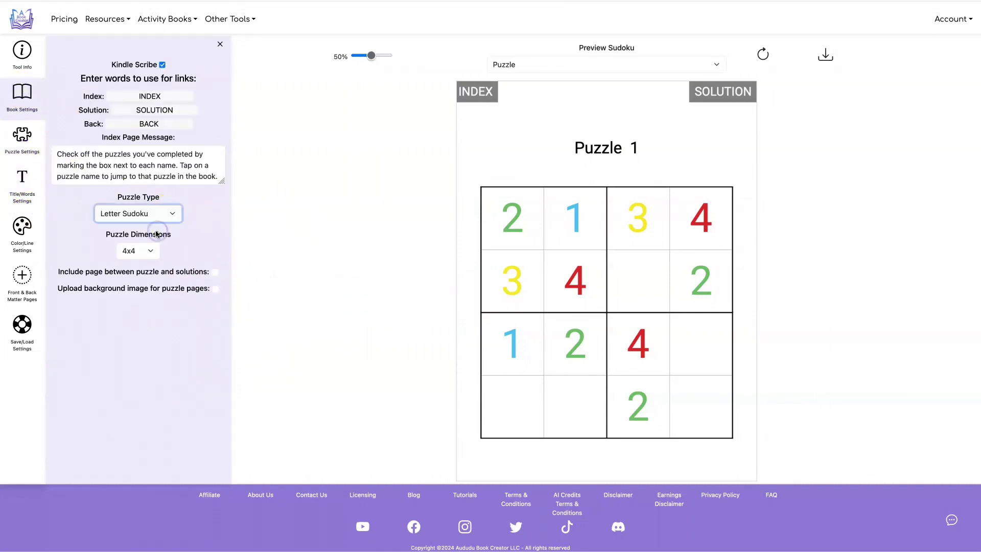
Step: Replace the default letters A to D in Puzzle Settings and regenerate the puzzles
click(24, 137)
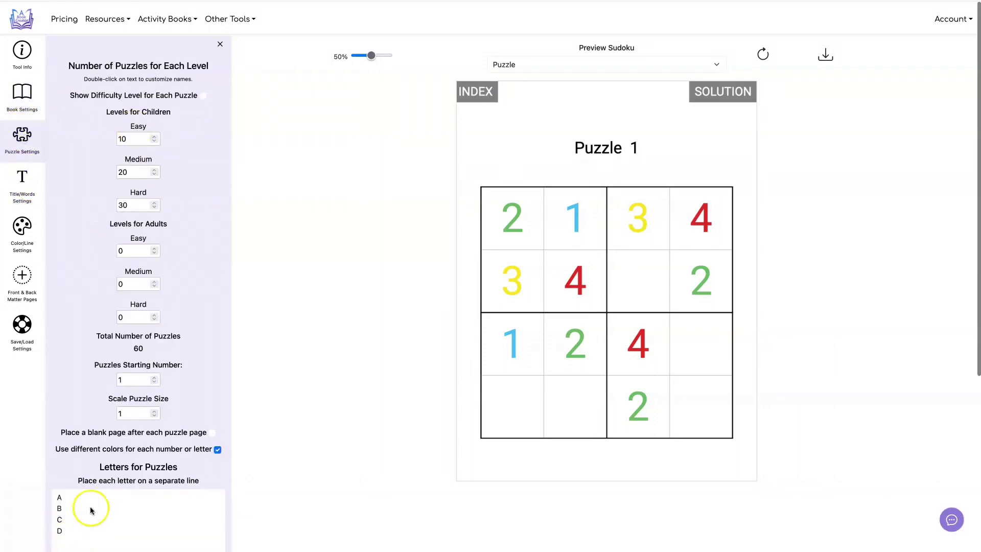
scroll(87, 510, down, 1)
click(58, 436)
drag(58, 437, 61, 469)
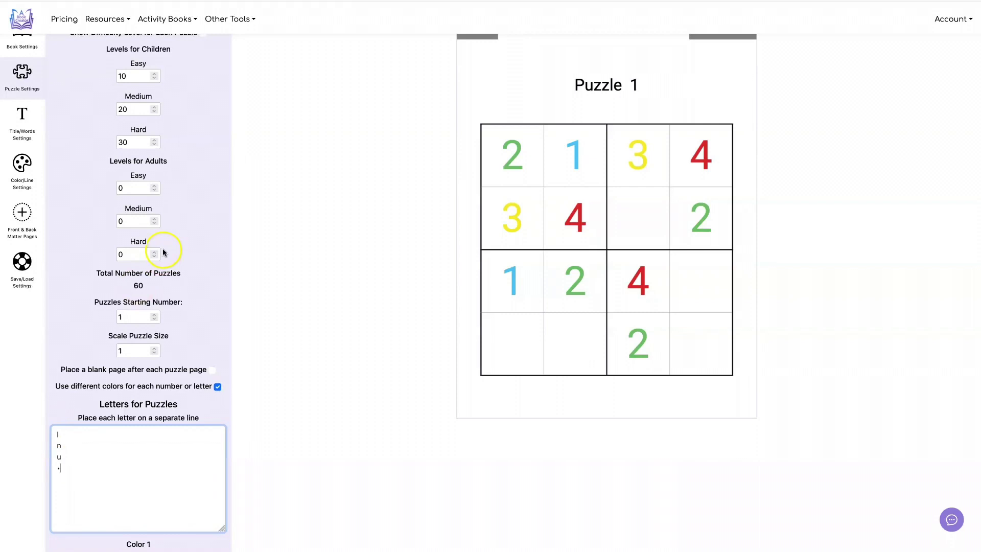
scroll(309, 349, up, 1)
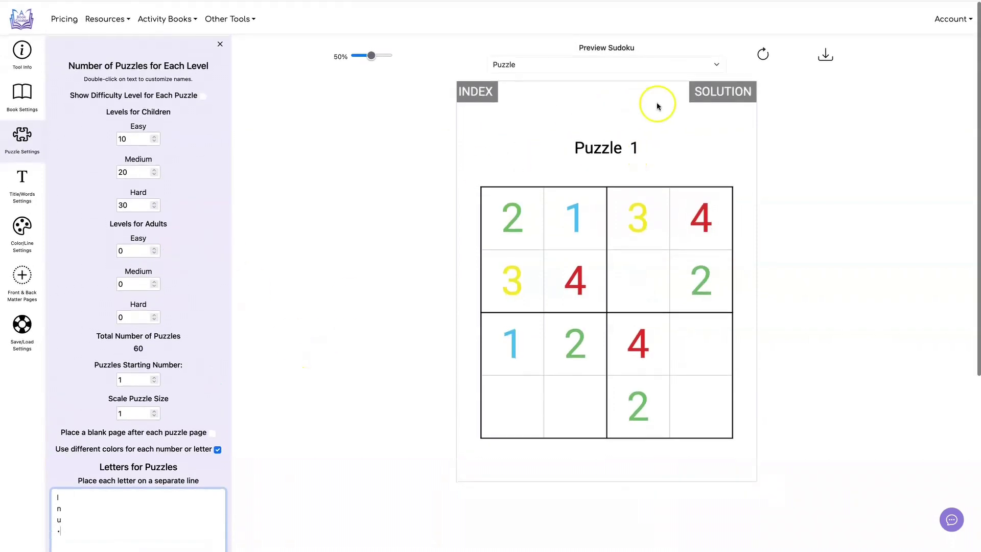
click(763, 54)
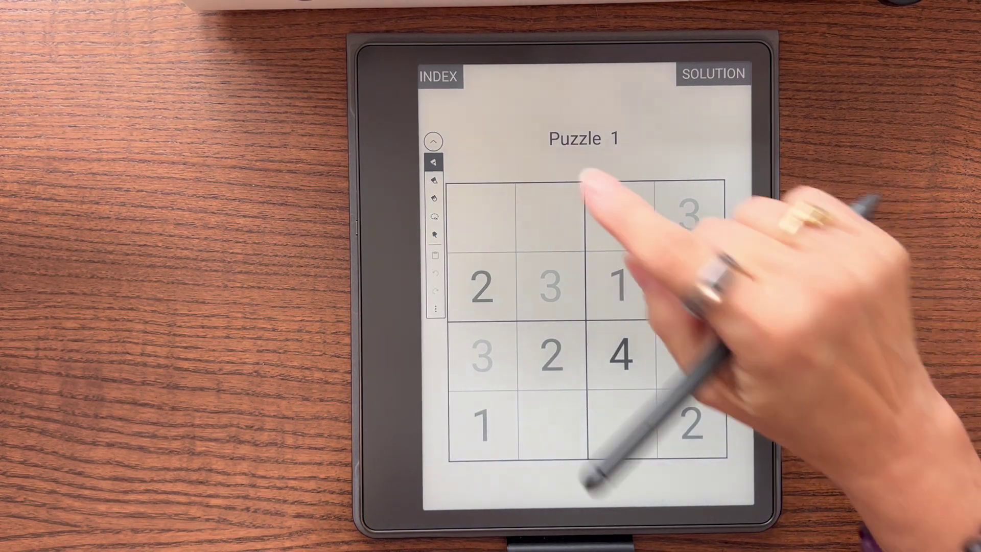
click(438, 76)
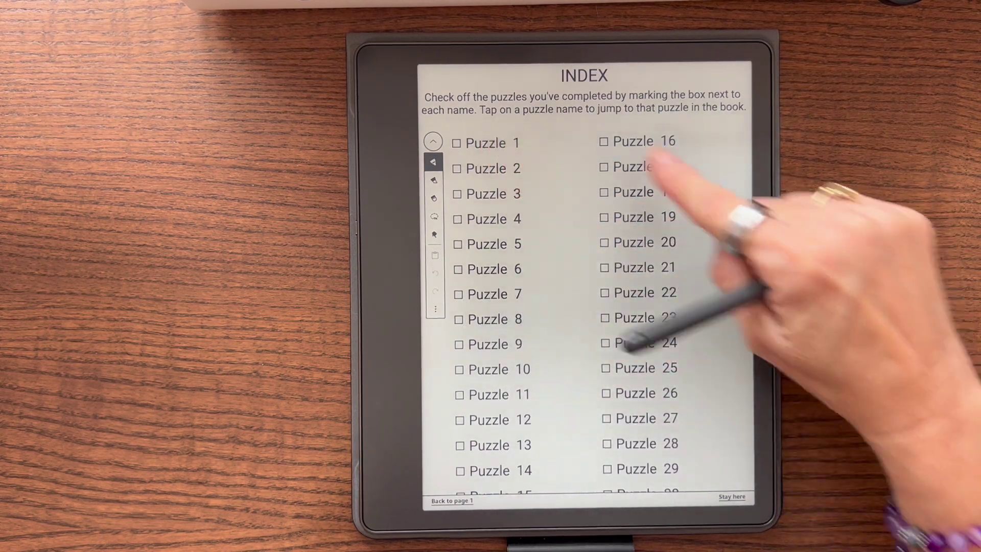
click(492, 143)
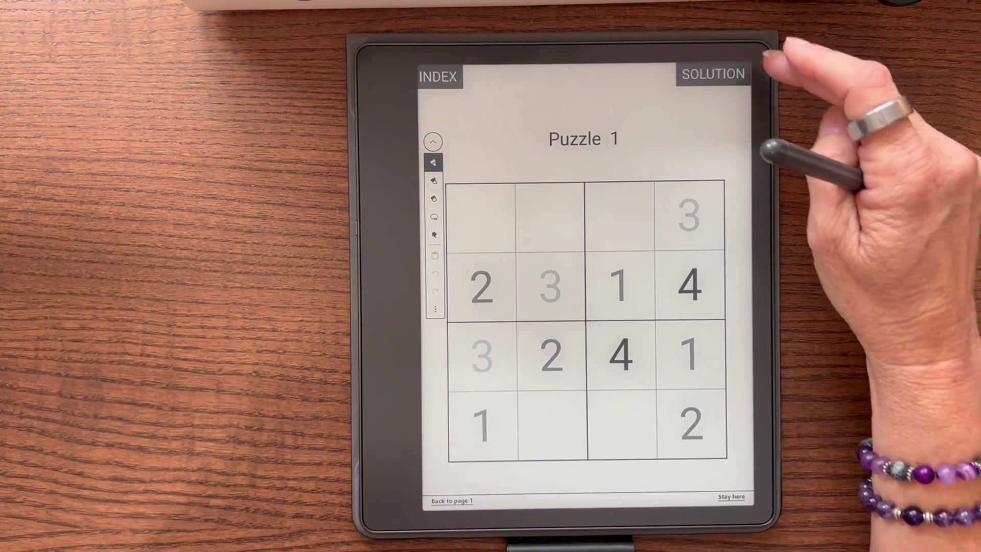
click(721, 75)
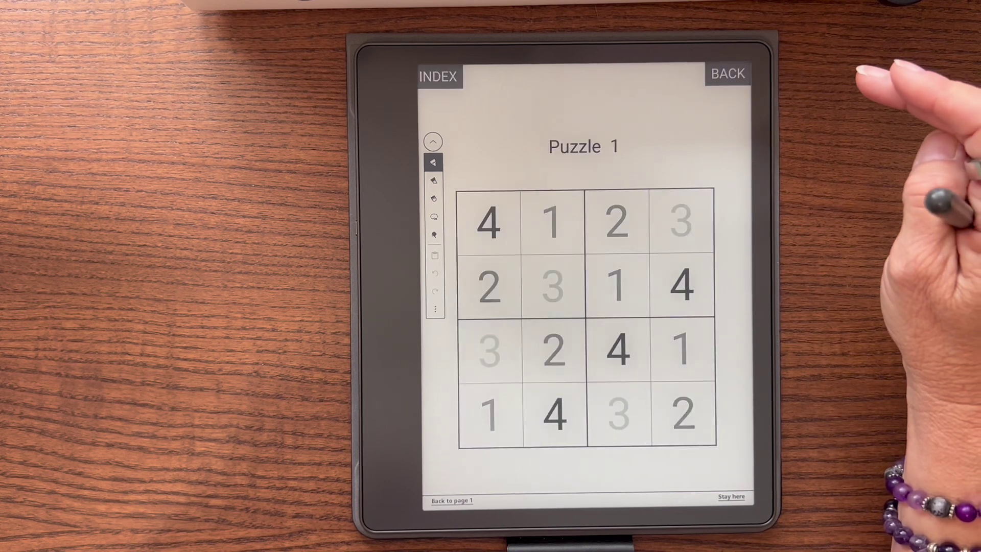
click(728, 74)
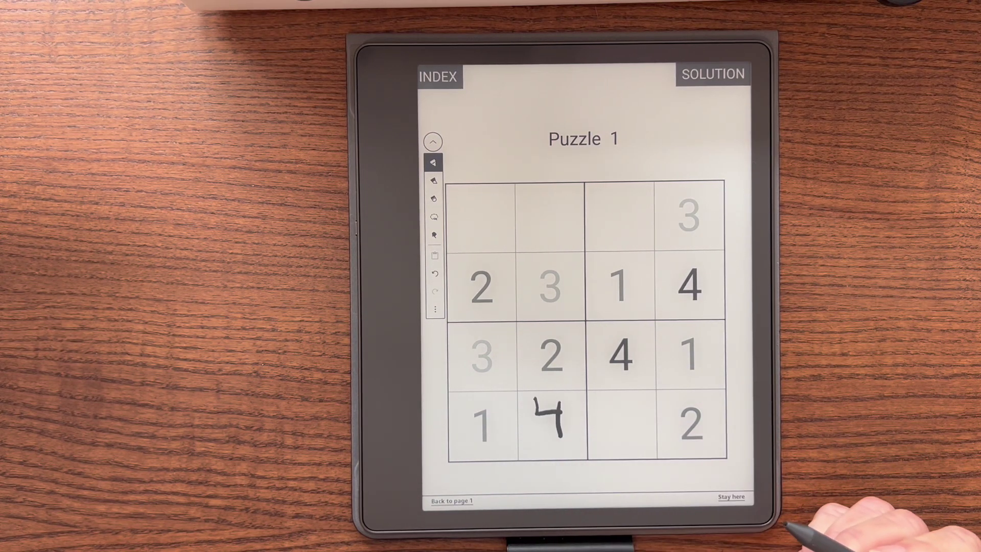
Step: Handwrite 1, 4, 2 and 3 into Puzzle 1's empty cells
drag(548, 229, 546, 239)
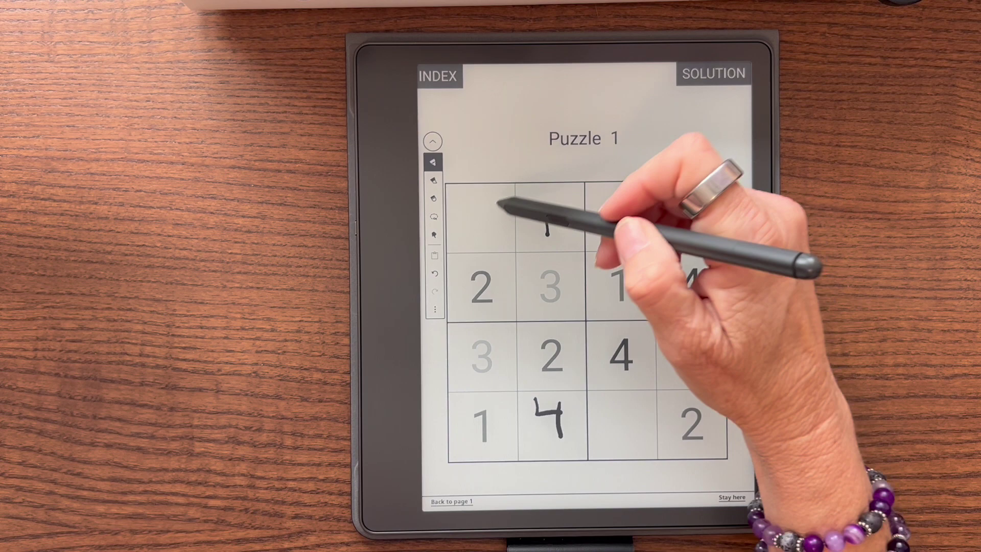
drag(487, 201, 492, 234)
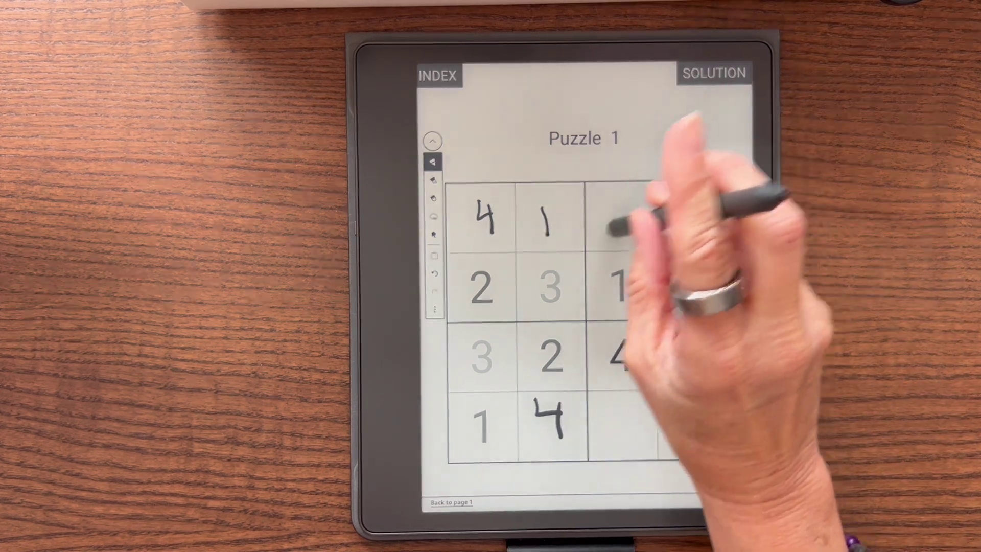
mouse_move(603, 203)
mouse_down()
mouse_move(624, 208)
mouse_move(623, 233)
mouse_up()
drag(619, 416, 610, 430)
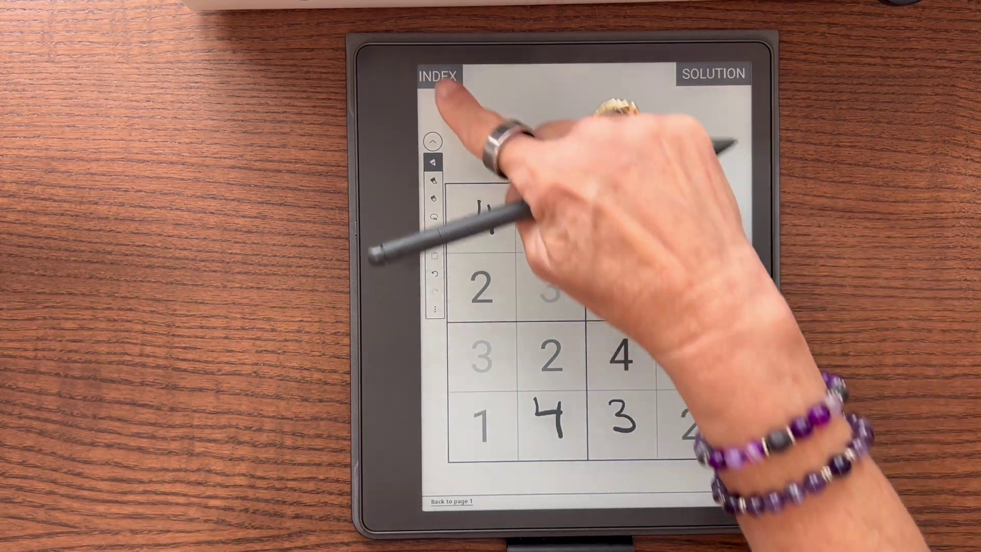
Step: Tick Puzzle 1 as completed on the INDEX page and open Puzzle 2
click(438, 79)
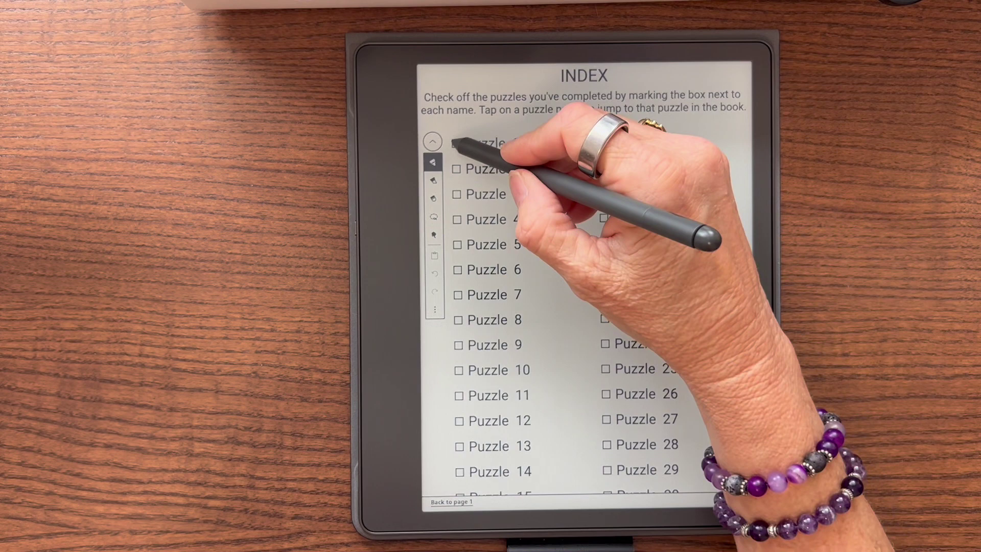
drag(453, 139, 482, 117)
click(488, 169)
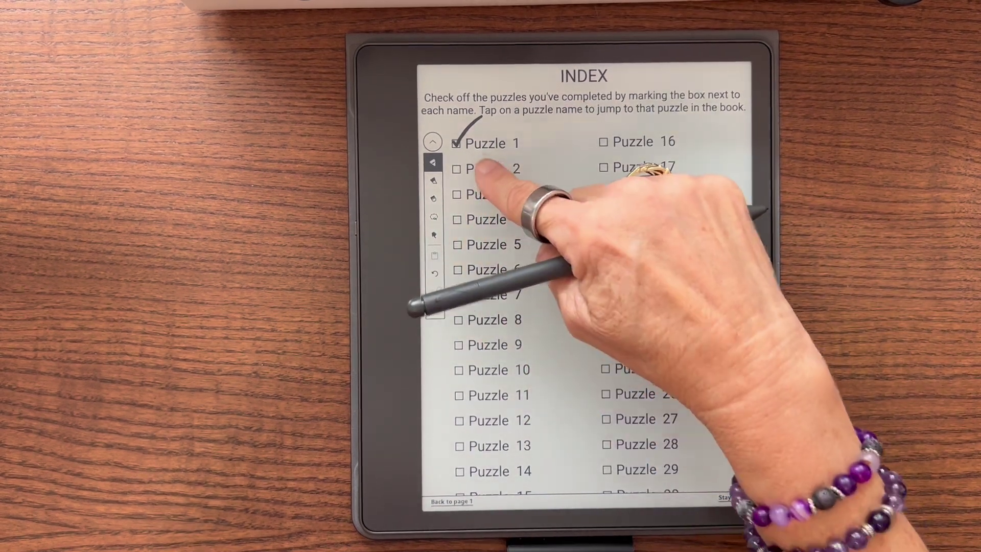